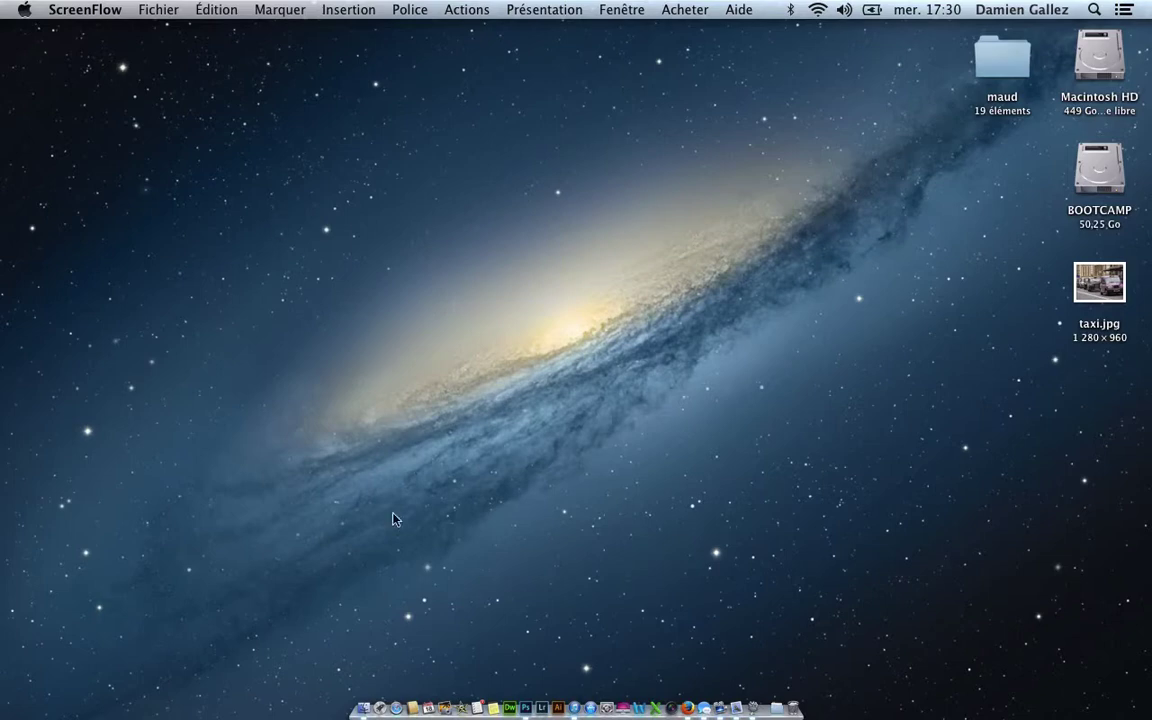
Step: Launch Adobe Photoshop CC from the Dock
click(524, 700)
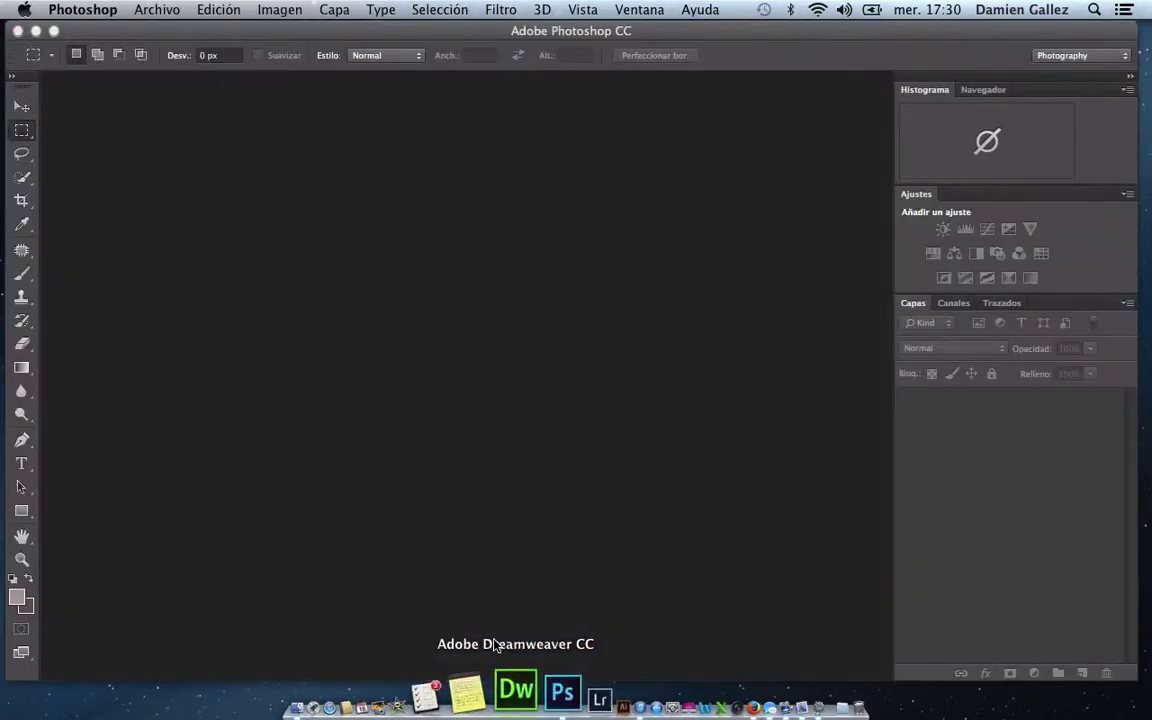
Step: Open taxi.jpg from the Bureau folder using Archivo > Abrir
click(160, 15)
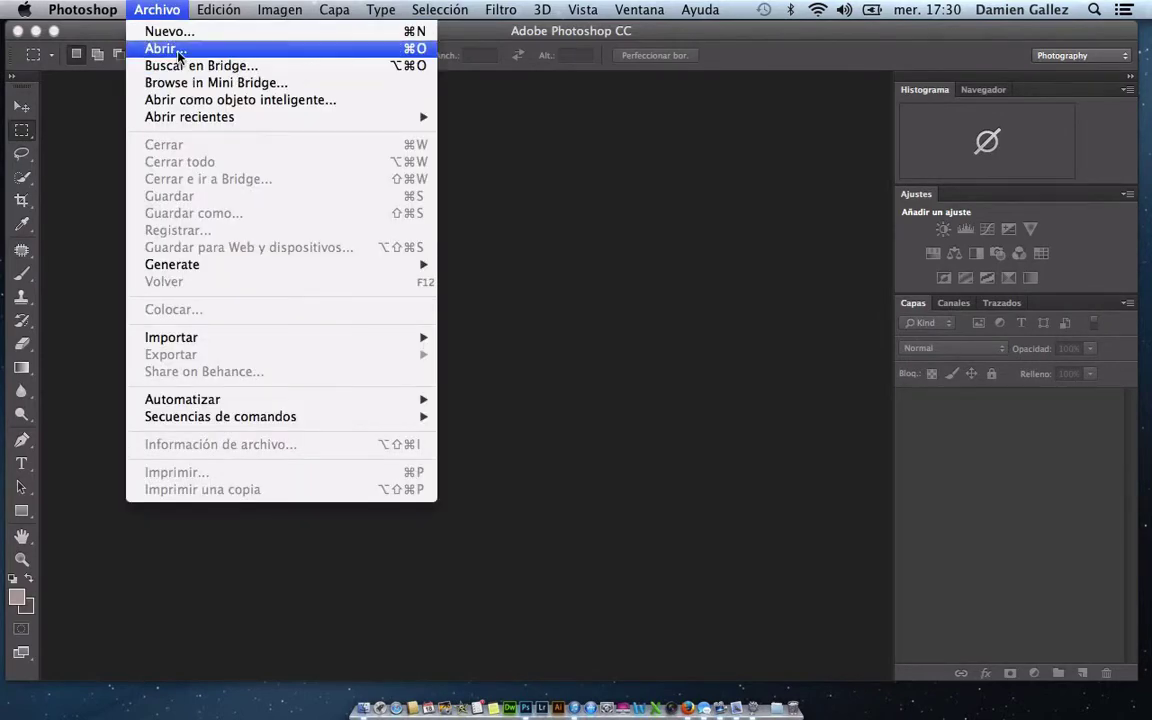
click(163, 47)
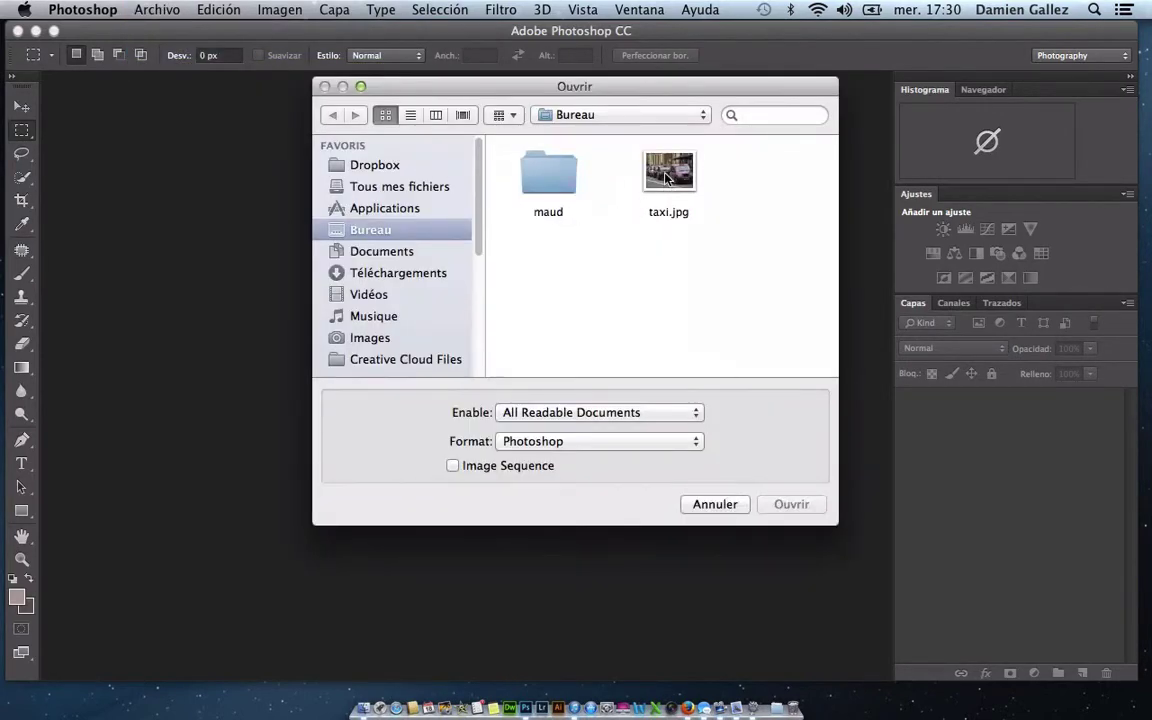
double_click(668, 172)
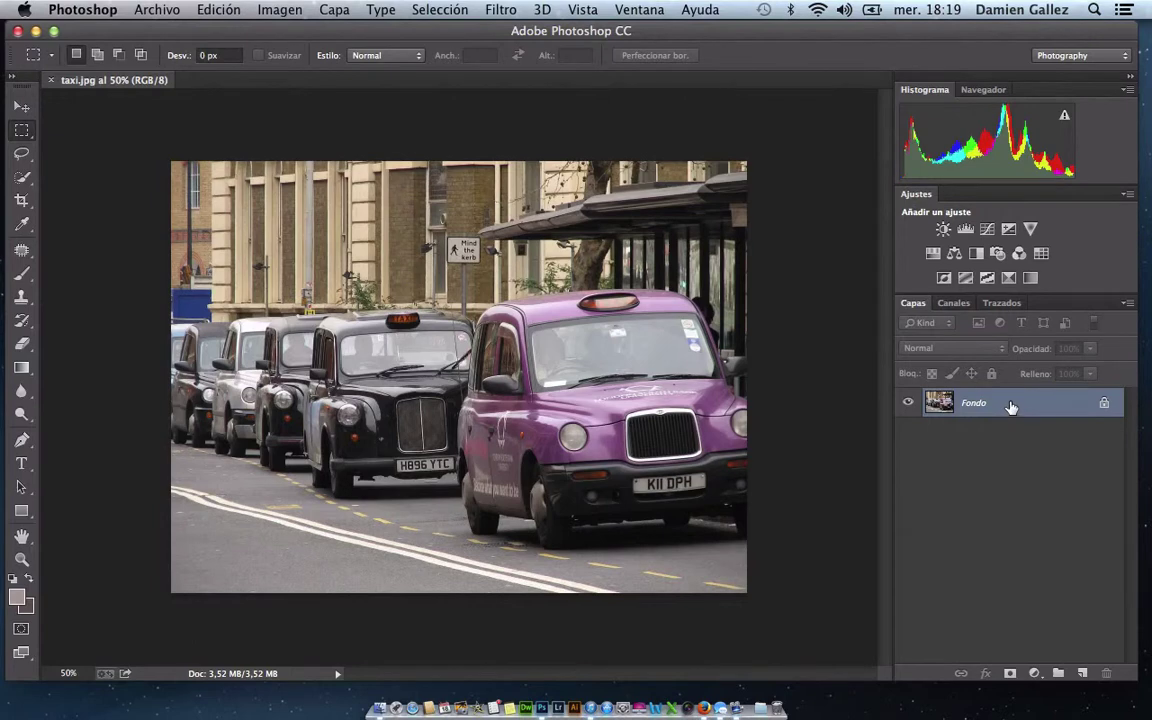
Step: Duplicate the Fondo background layer to create Fondo copia
mouse_move(1010, 406)
mouse_down()
mouse_move(1038, 553)
mouse_move(1085, 674)
mouse_up()
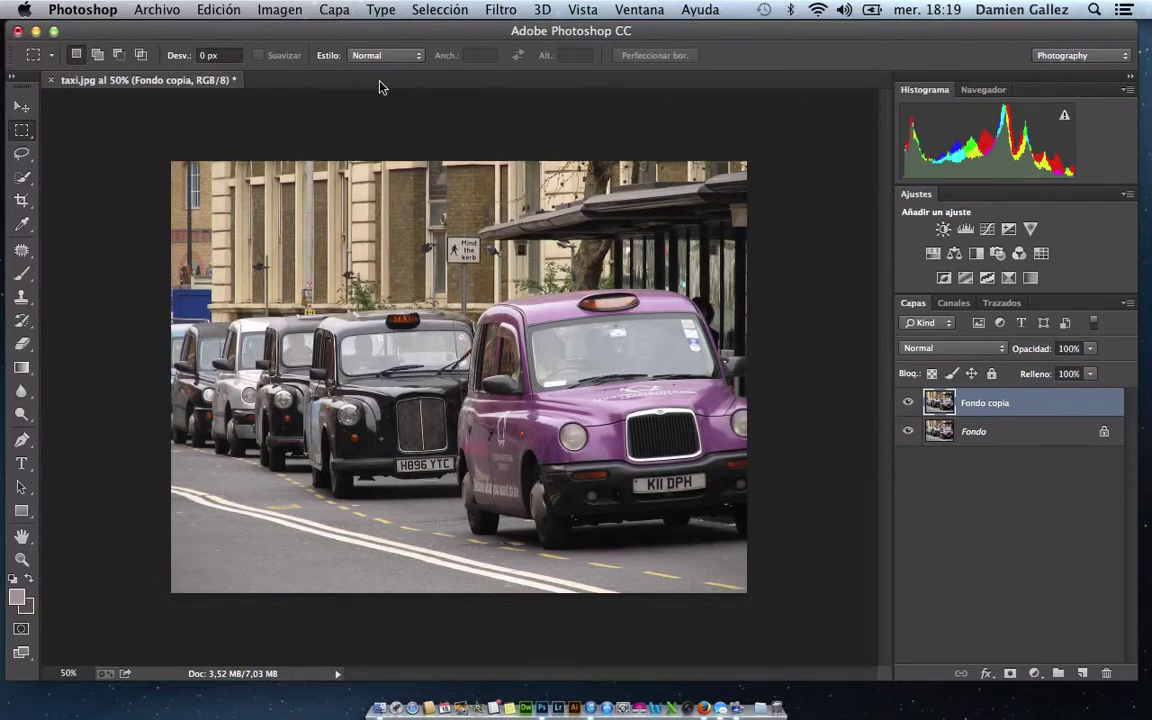
click(335, 12)
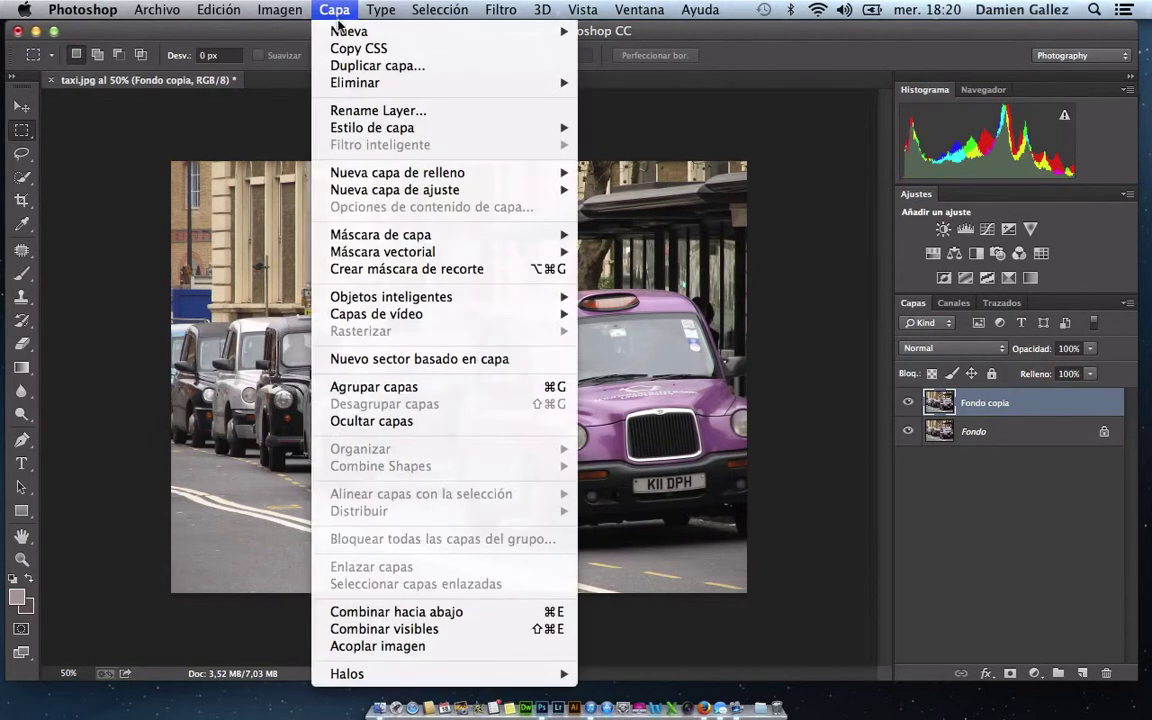
mouse_move(395, 190)
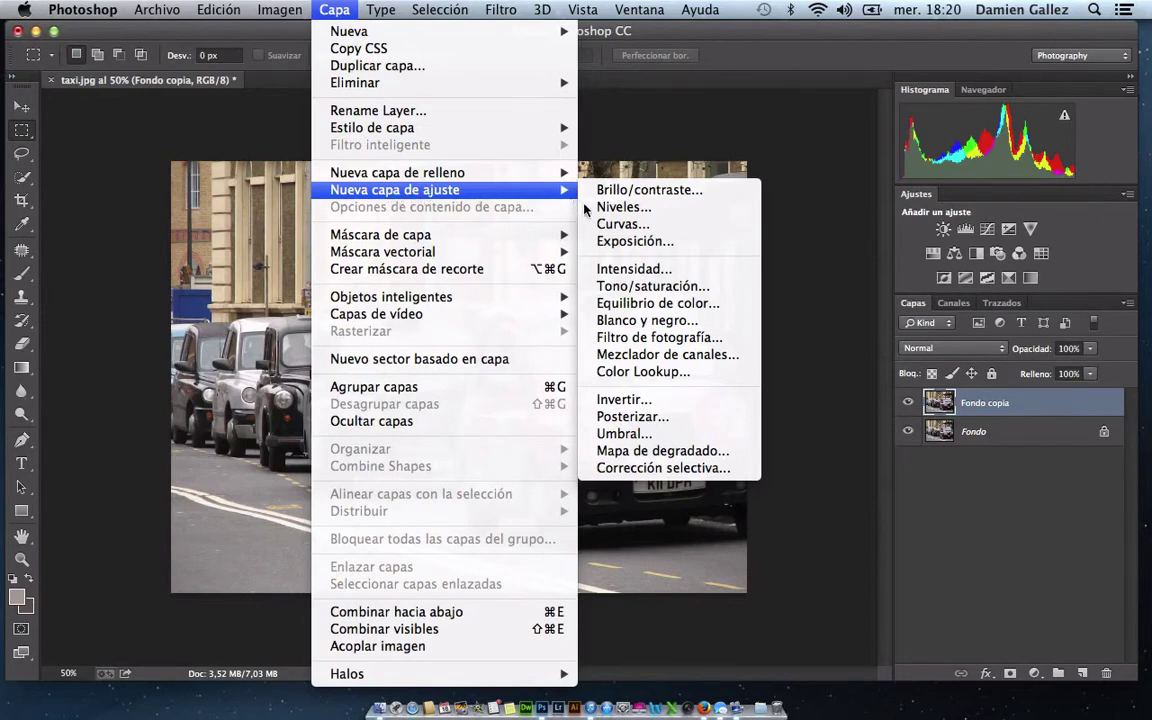
Step: Add a Tono/saturación layer with hue -20 and saturation 50, then duplicate it
click(636, 287)
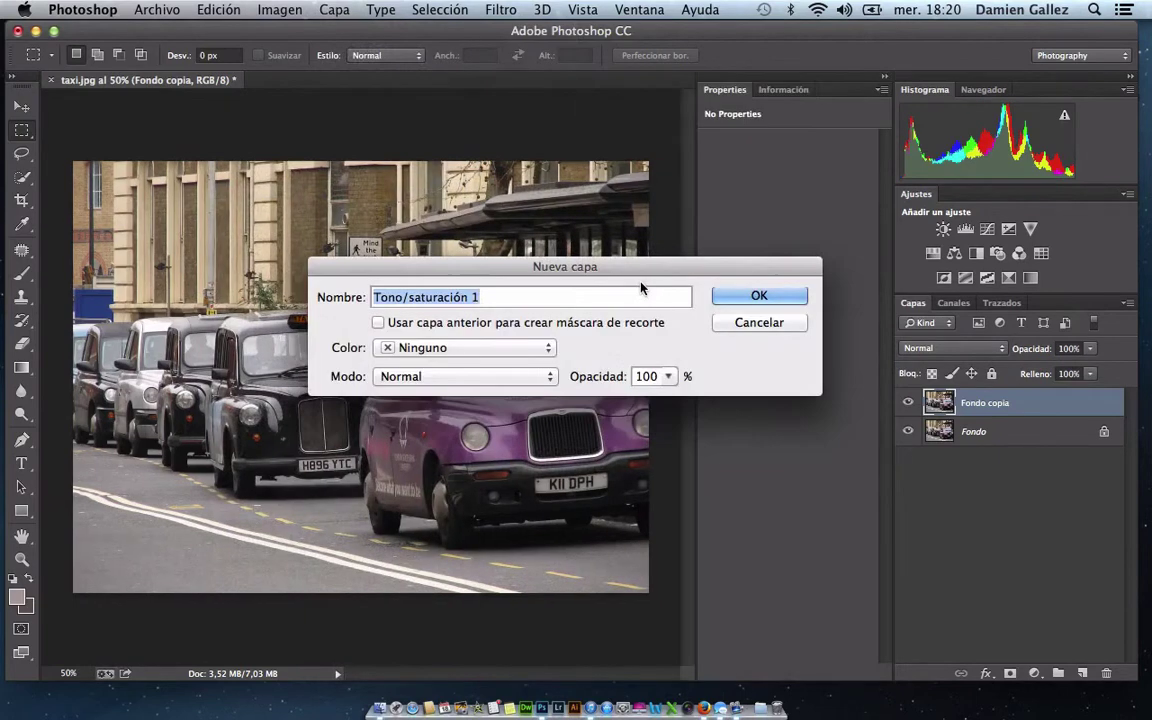
click(730, 297)
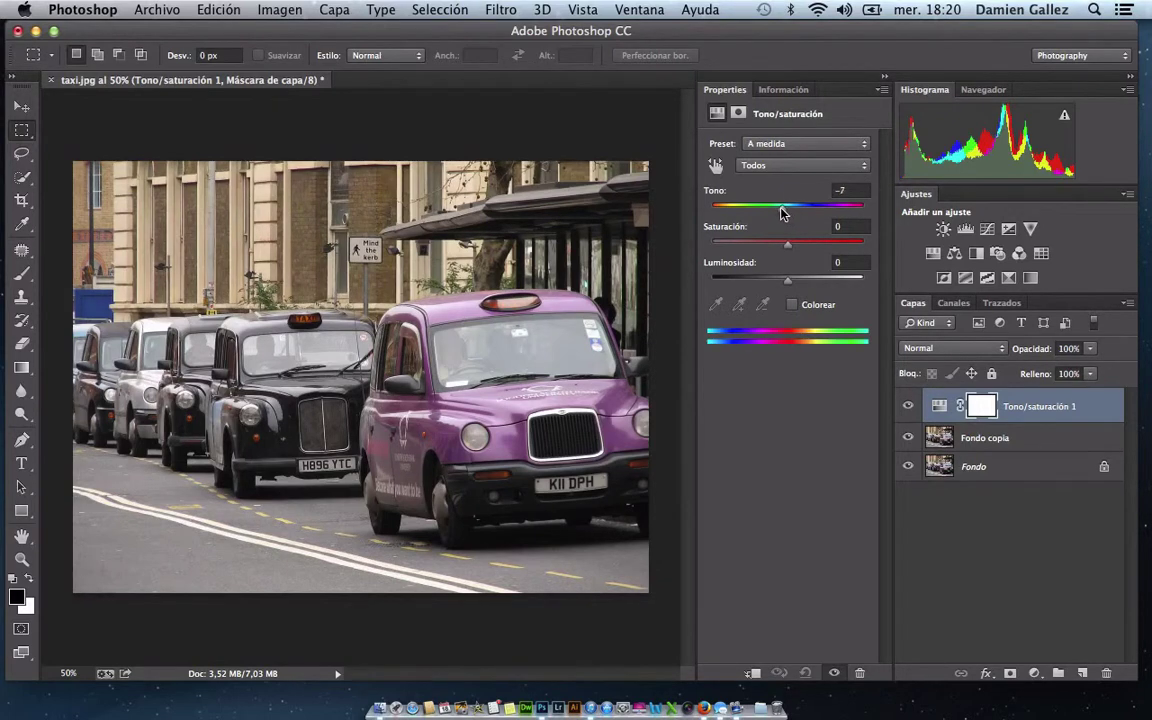
drag(789, 205, 772, 208)
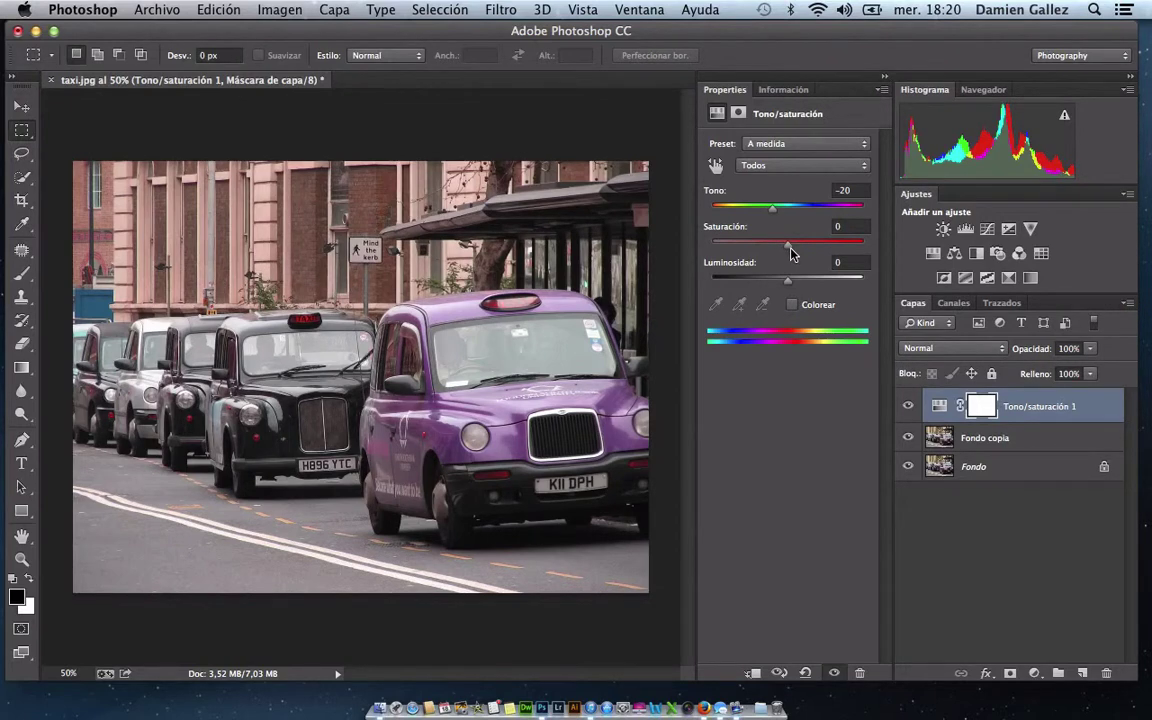
drag(790, 248, 827, 247)
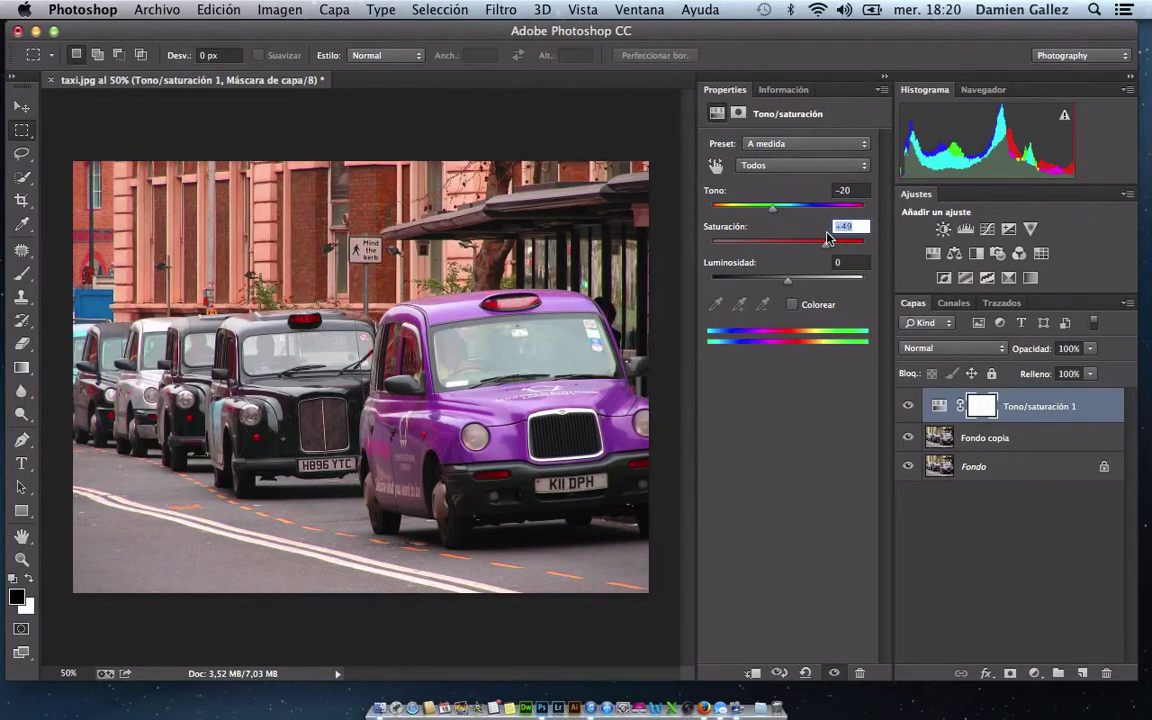
text(50)
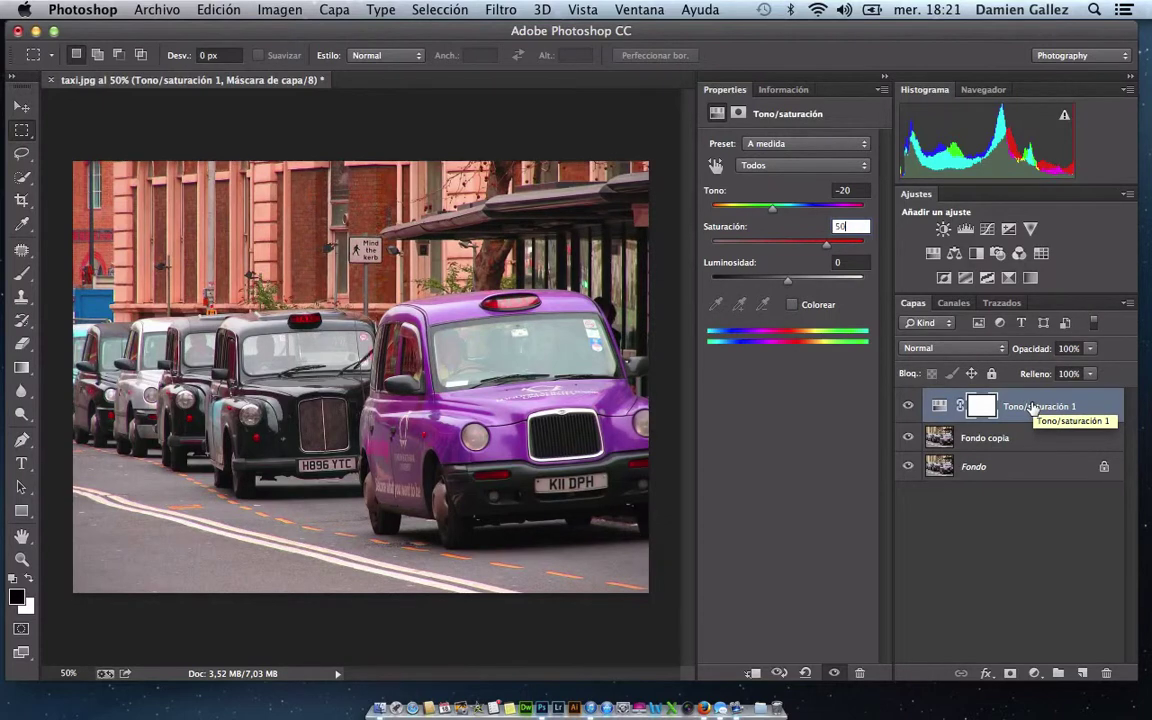
drag(1033, 407, 1085, 675)
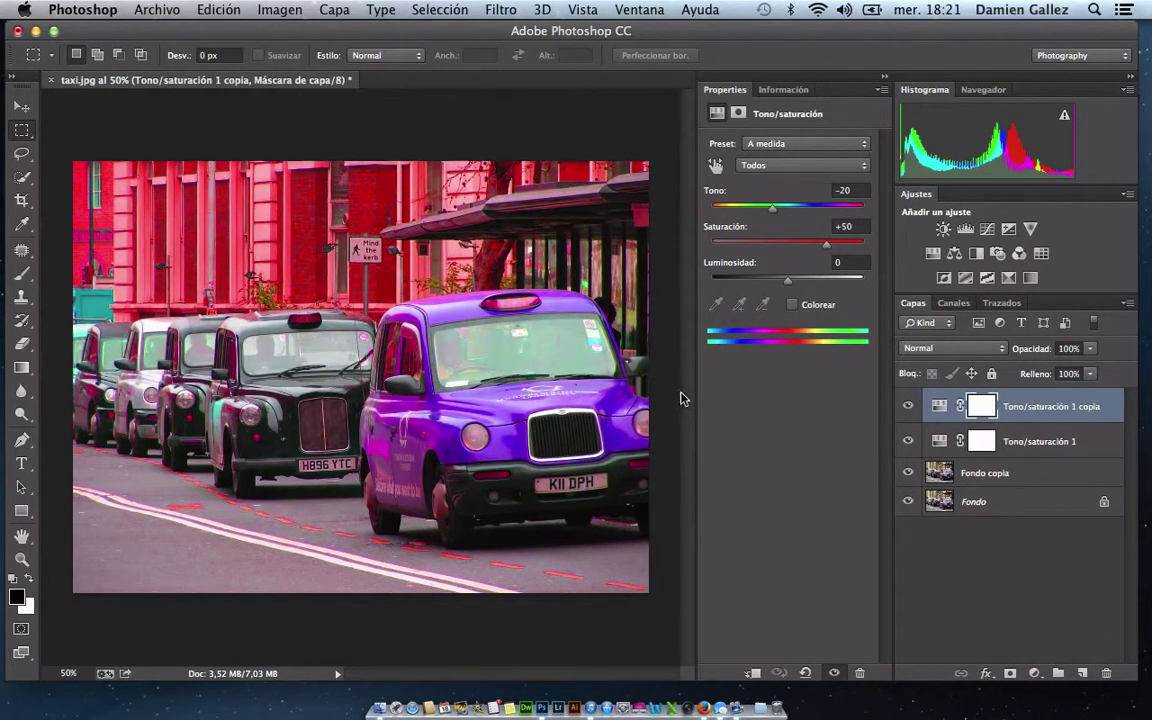
Step: Colorize the copied adjustment with hue 49, saturation 30, and set its opacity to 60%
click(792, 304)
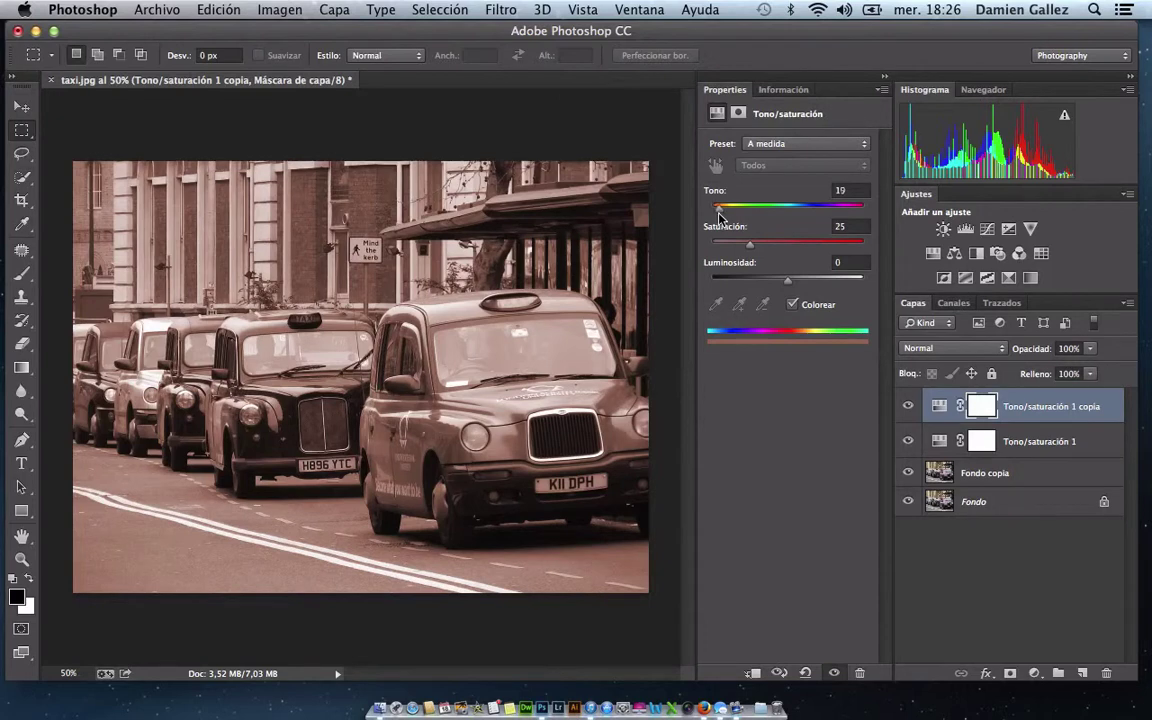
drag(716, 208, 732, 213)
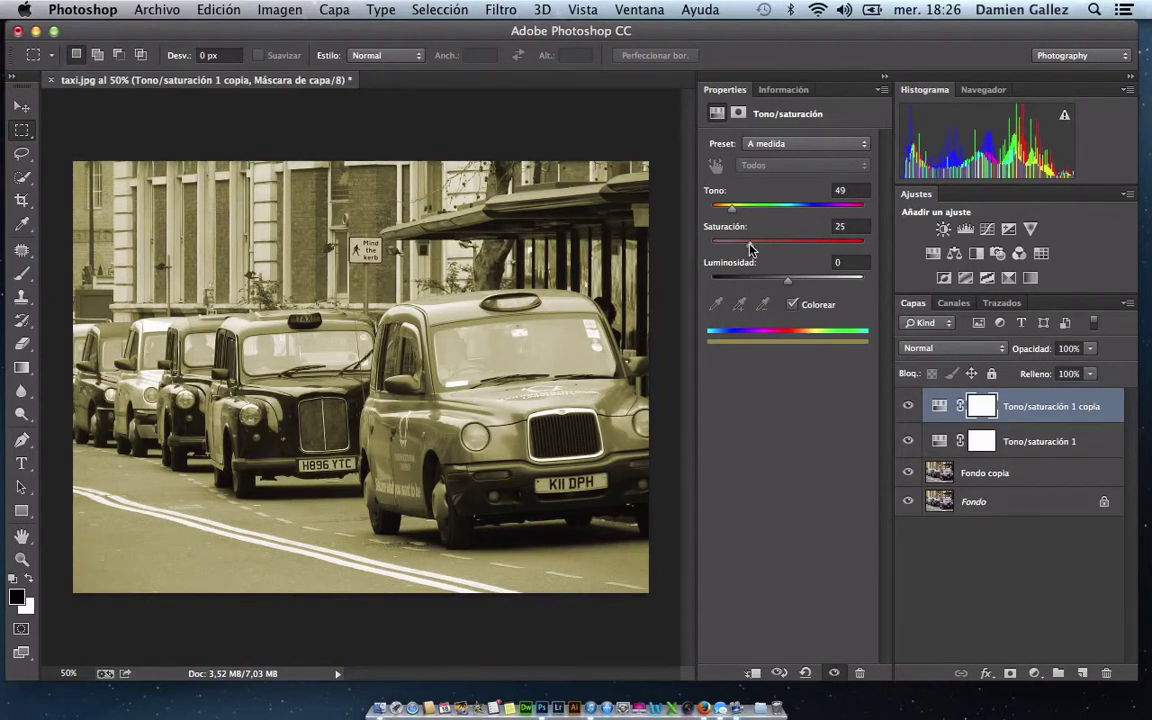
drag(751, 249, 756, 249)
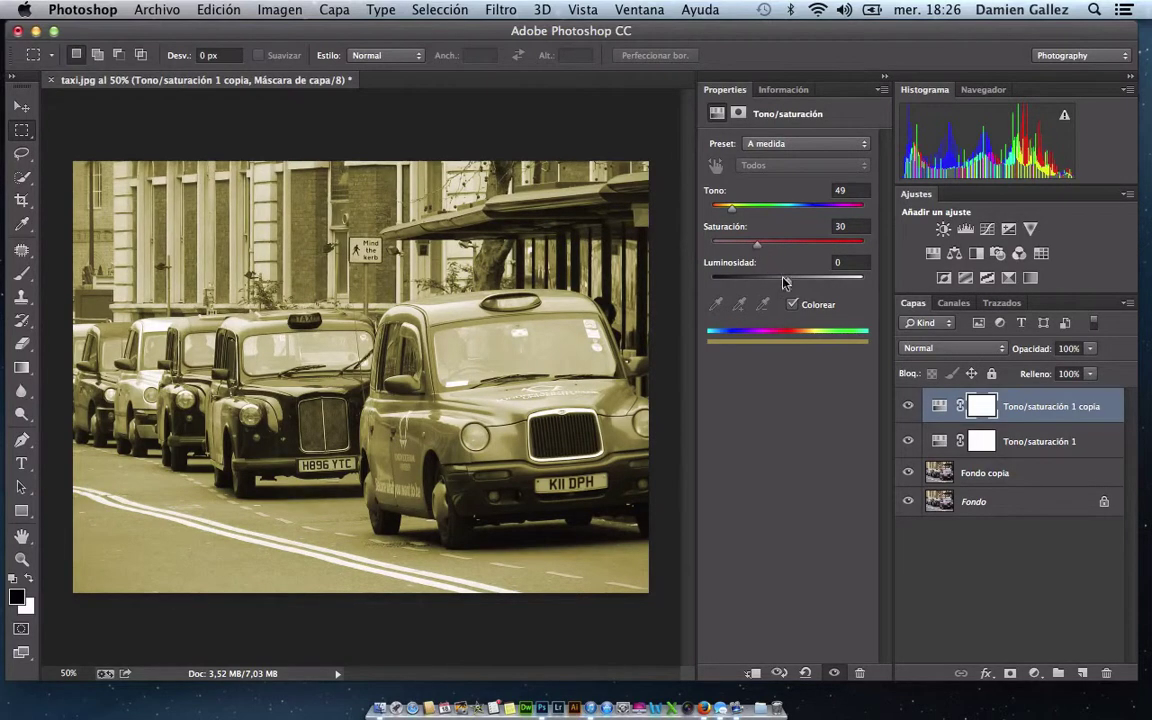
click(1090, 349)
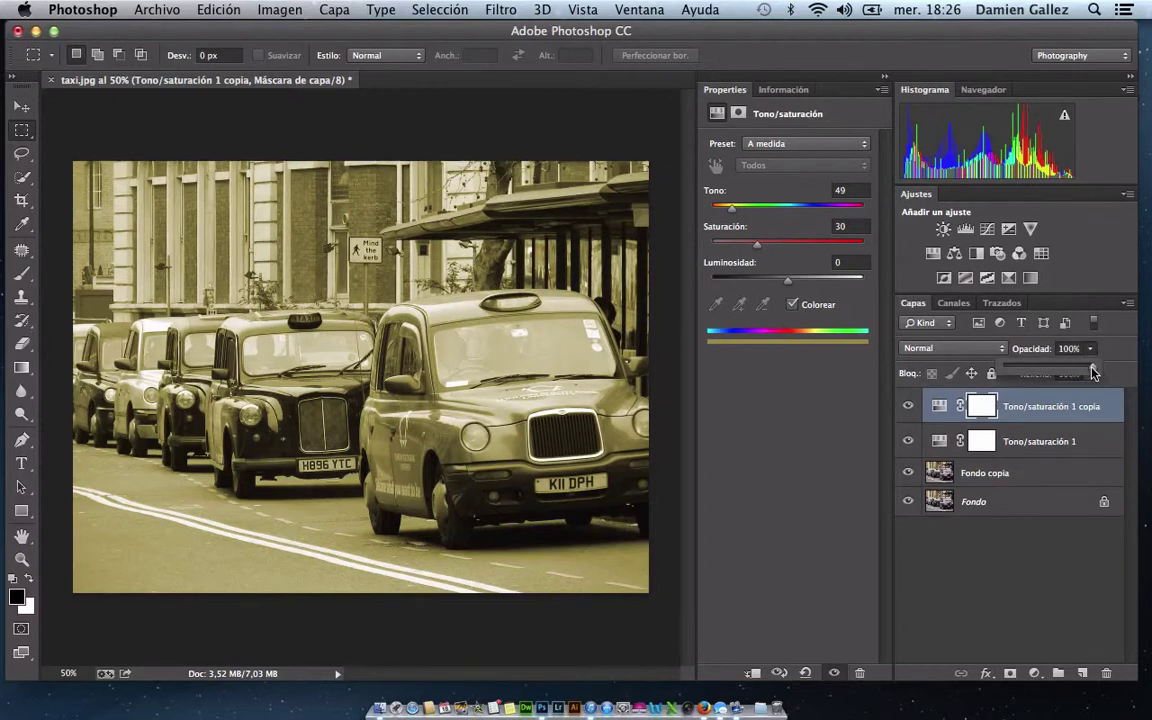
drag(1093, 372, 1059, 372)
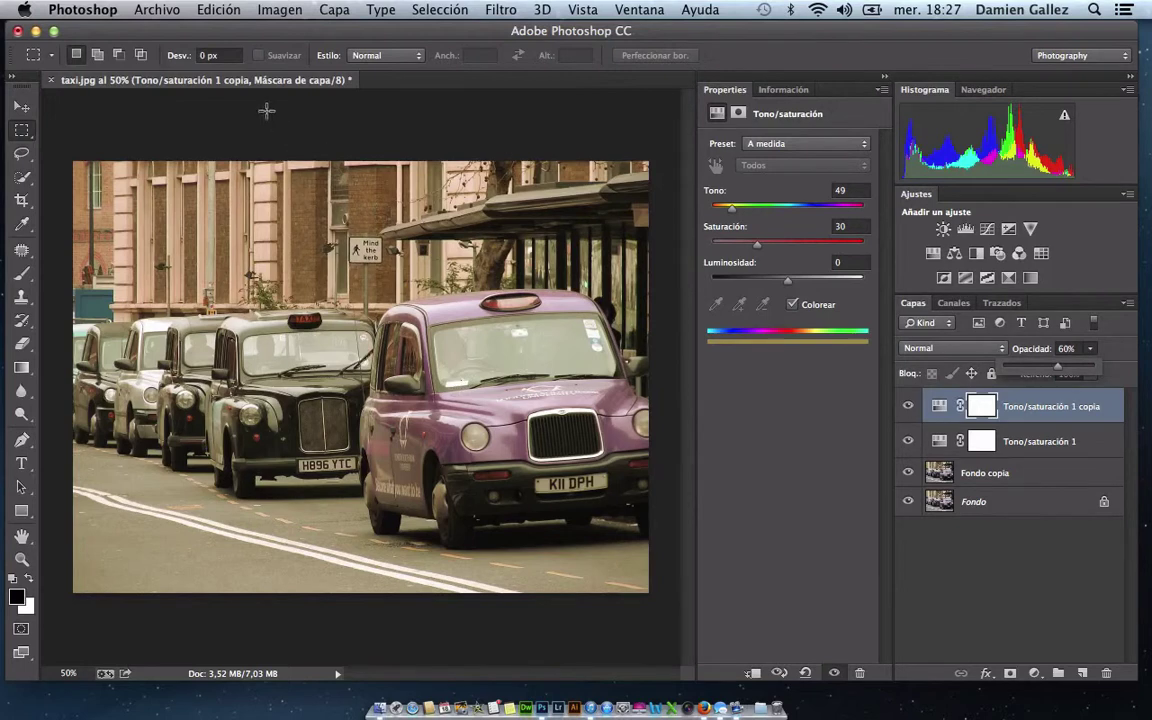
click(325, 10)
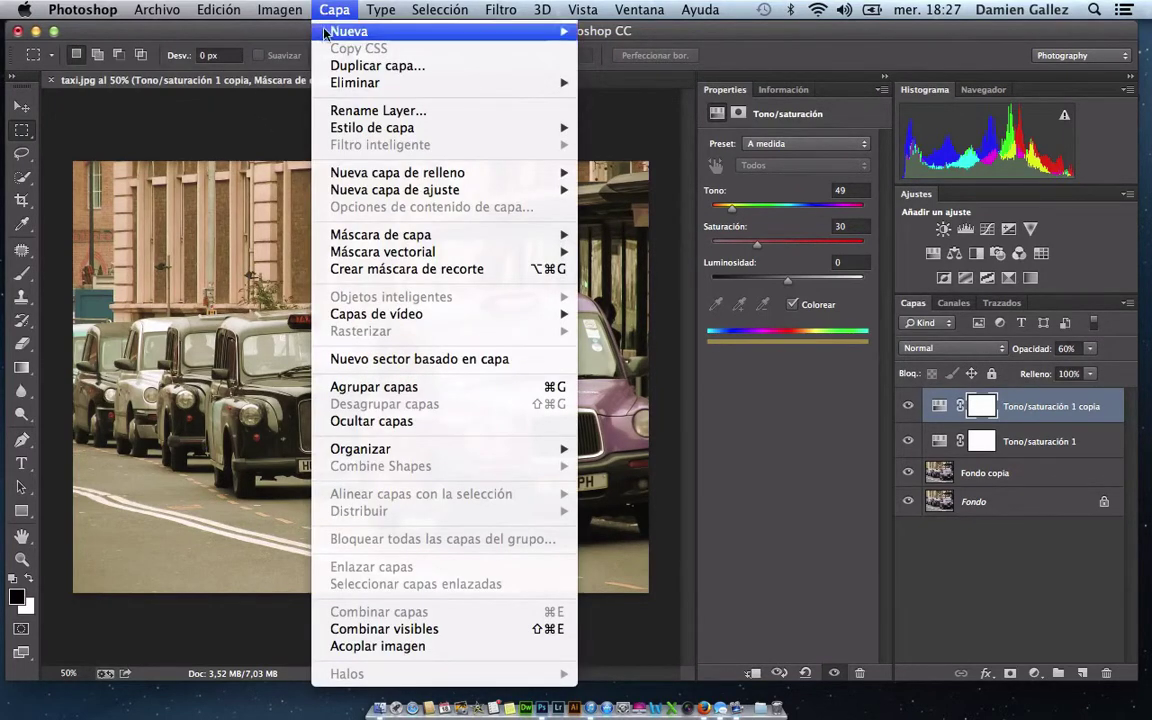
mouse_move(397, 173)
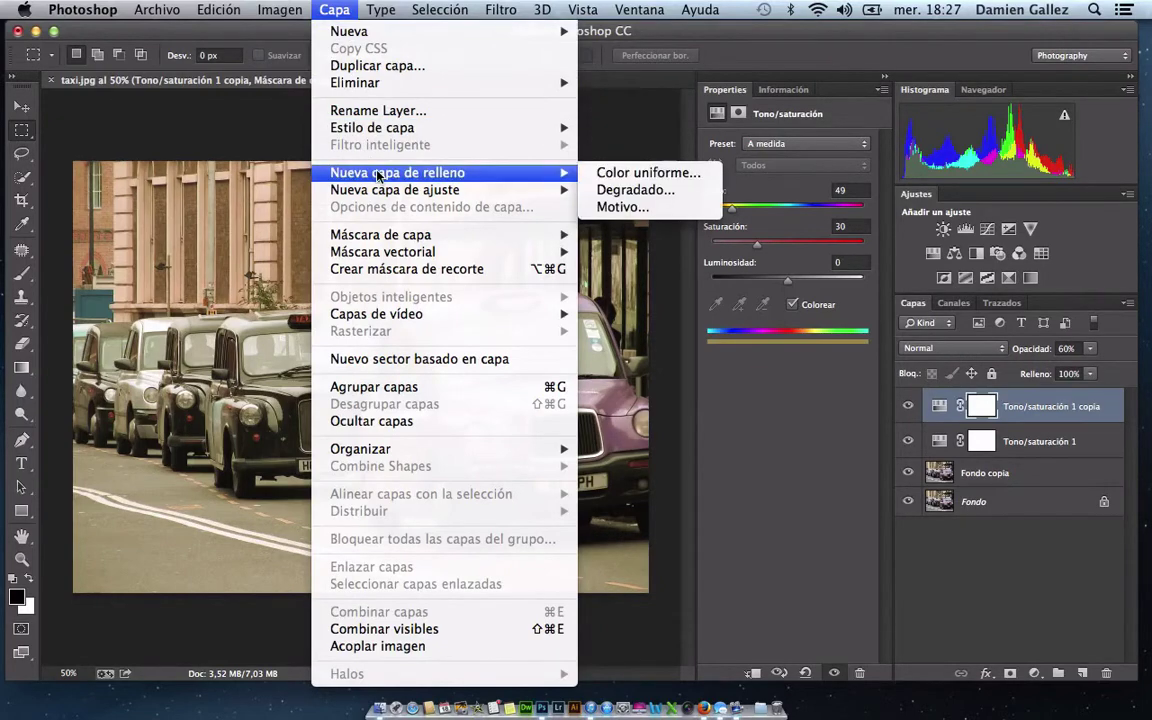
Step: Add a gradient fill layer: foreground-to-transparent gradient with a near-black 0d0c0b start stop
click(617, 193)
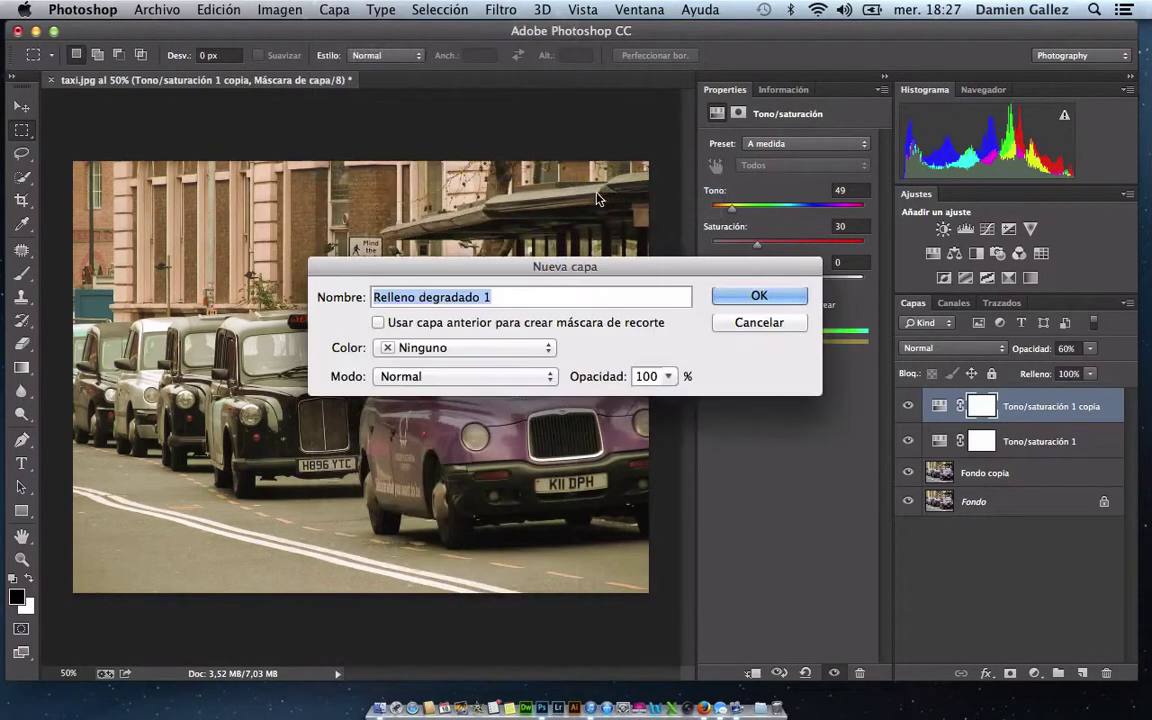
click(752, 300)
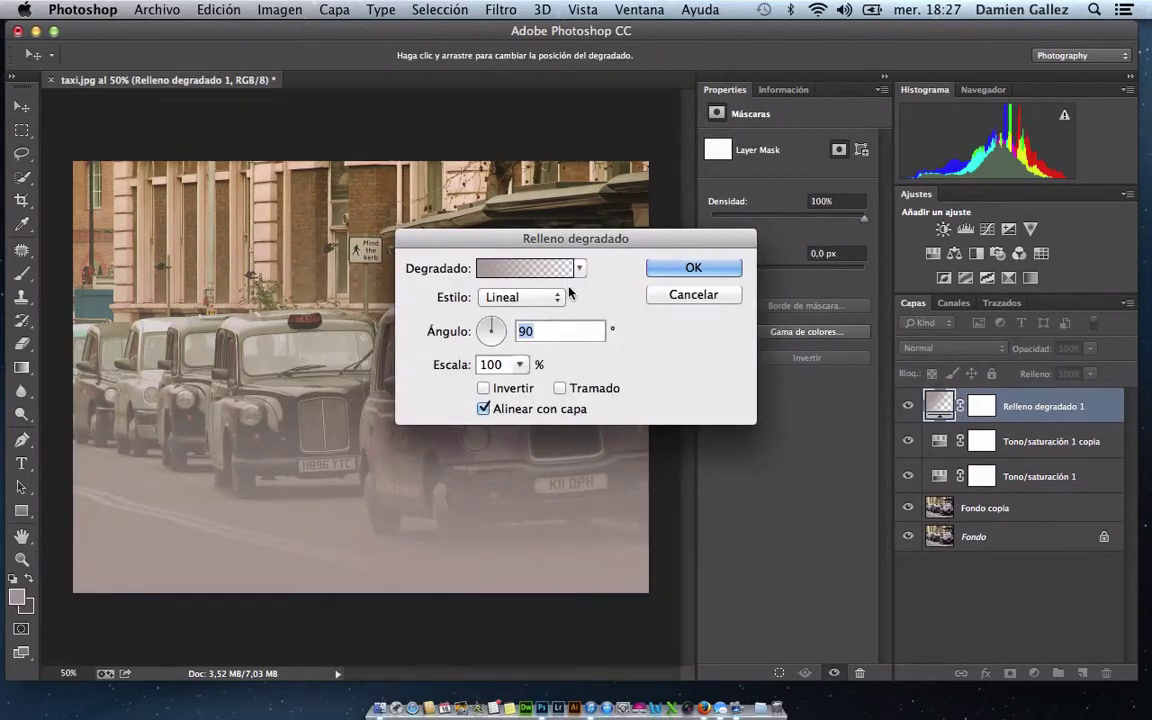
click(515, 271)
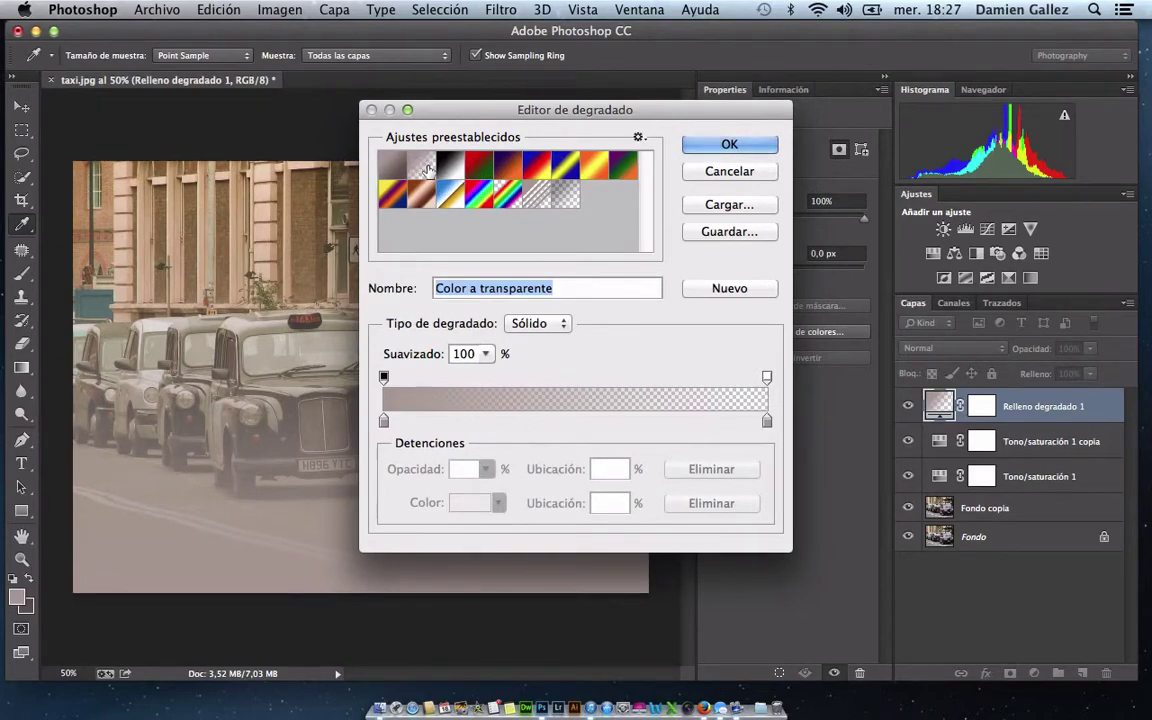
click(383, 158)
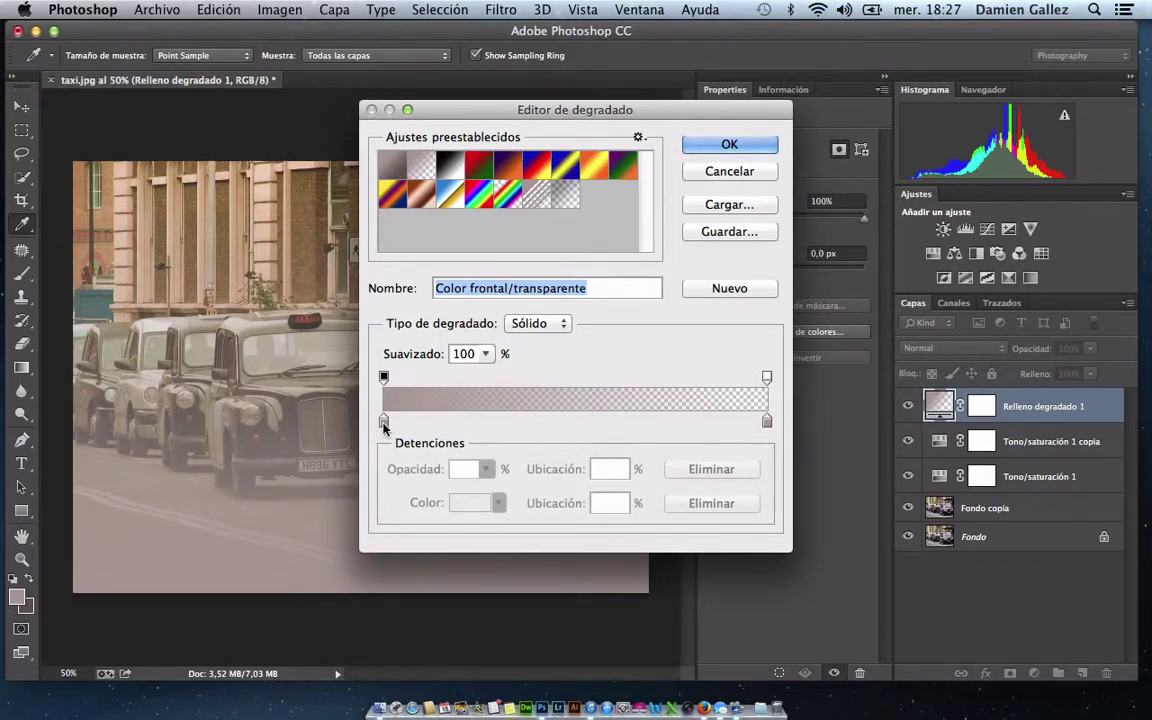
double_click(384, 421)
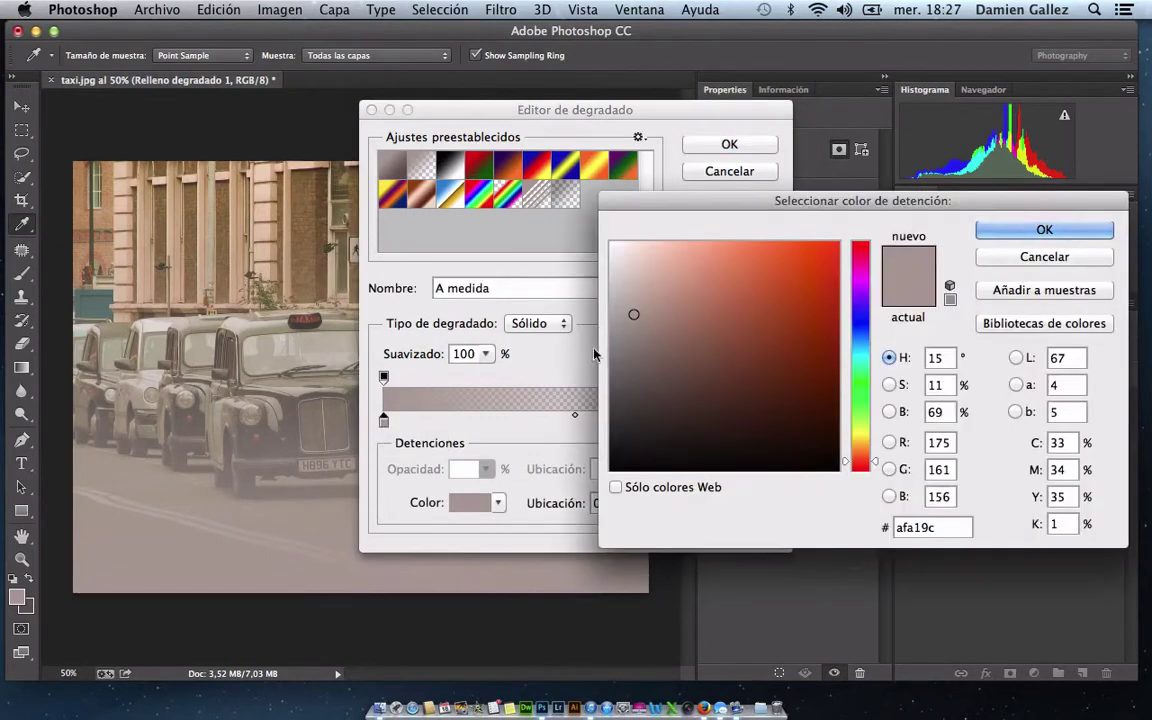
click(644, 459)
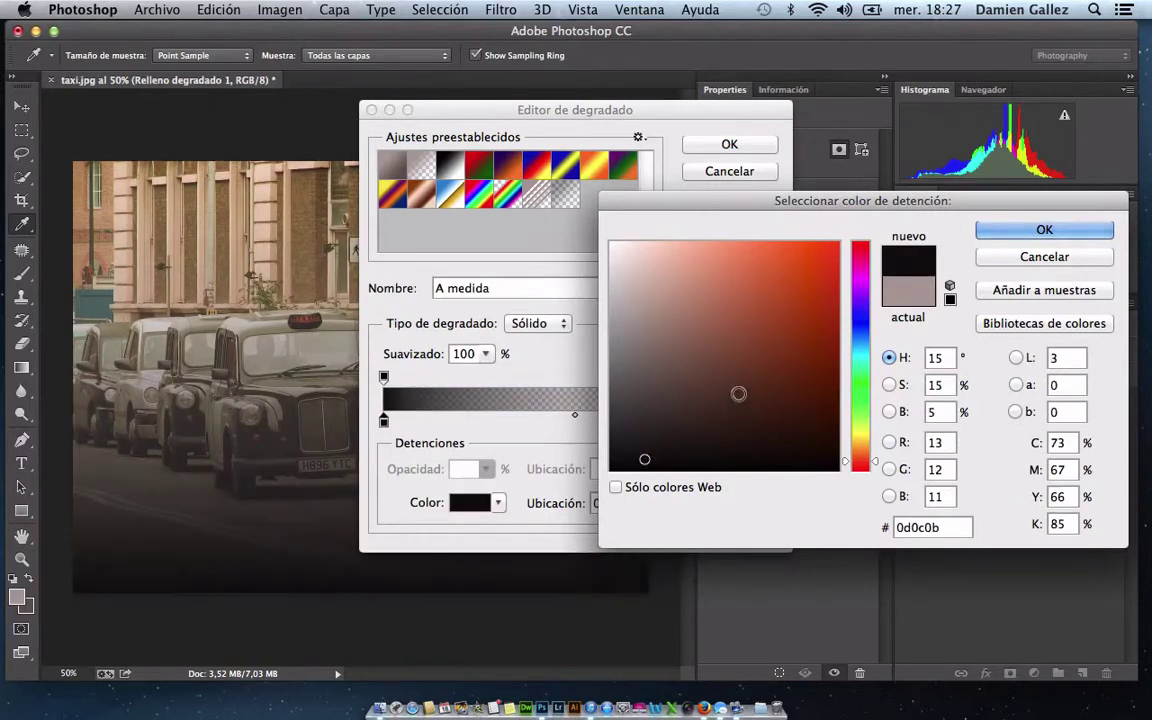
click(1044, 229)
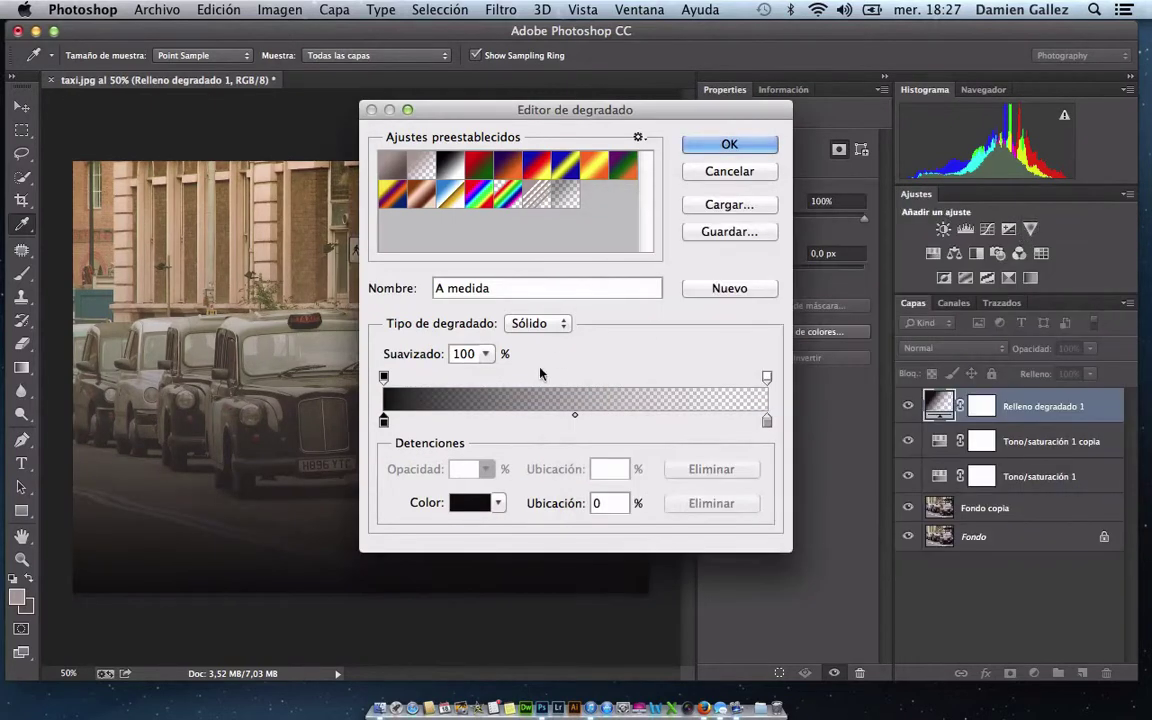
click(697, 150)
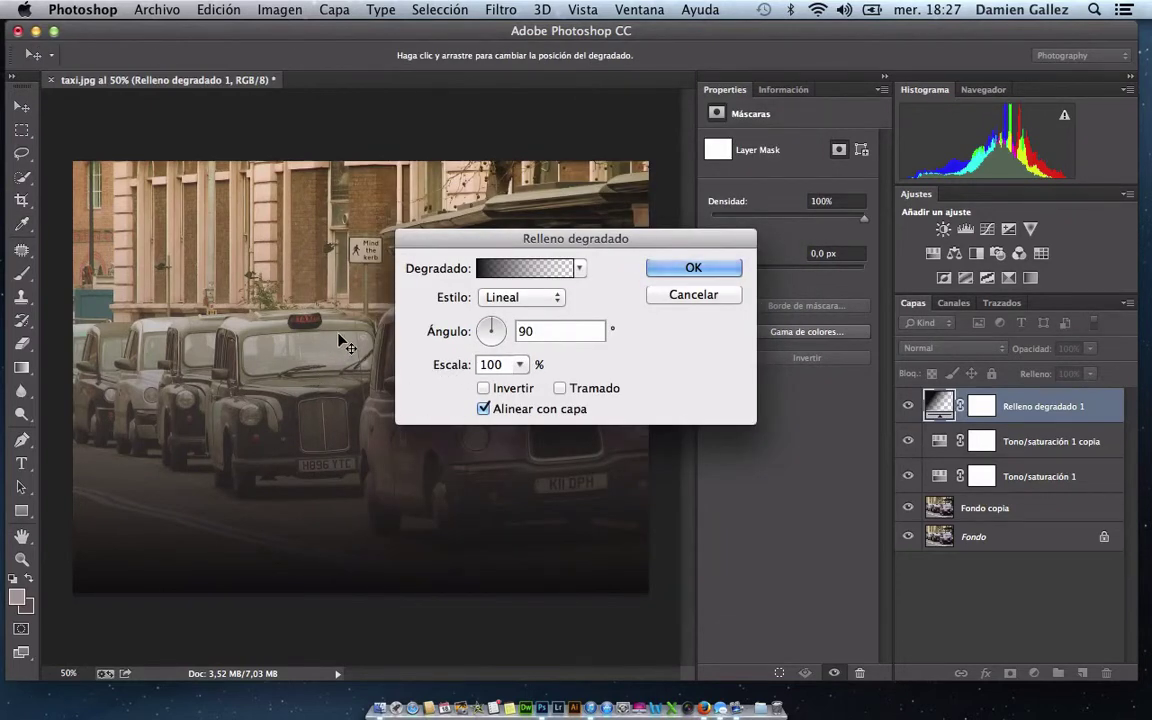
Step: Make the gradient fill a reversed radial vignette at 145% scale and apply it
click(558, 298)
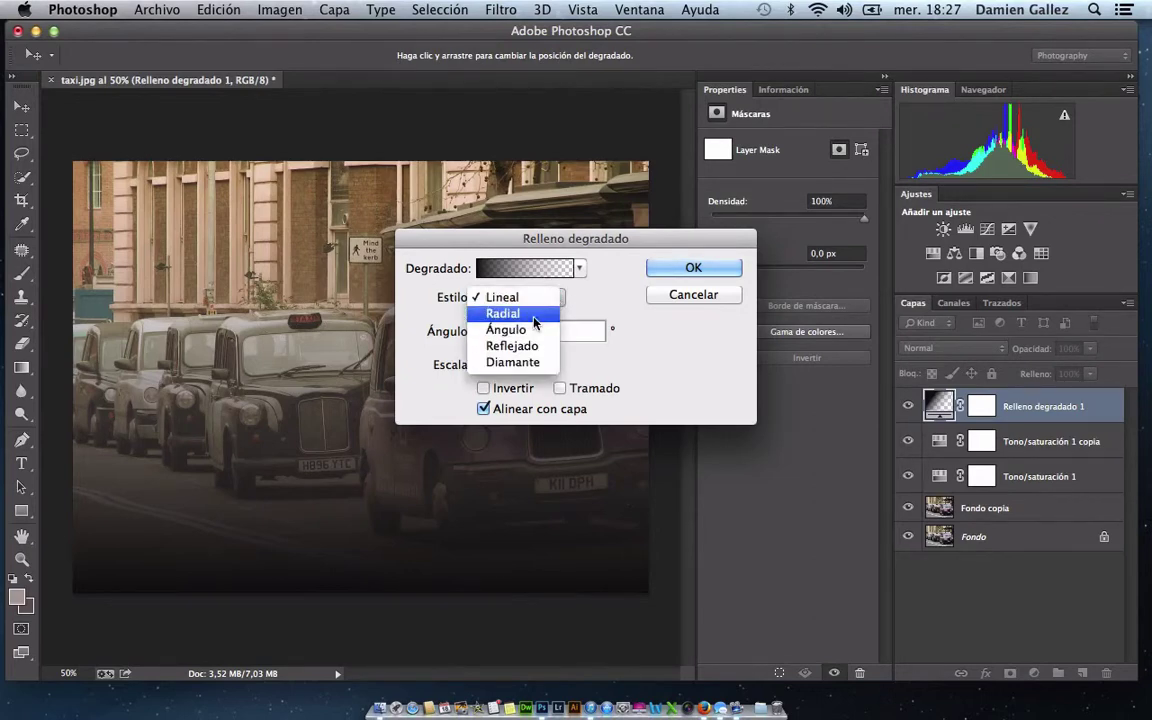
click(535, 316)
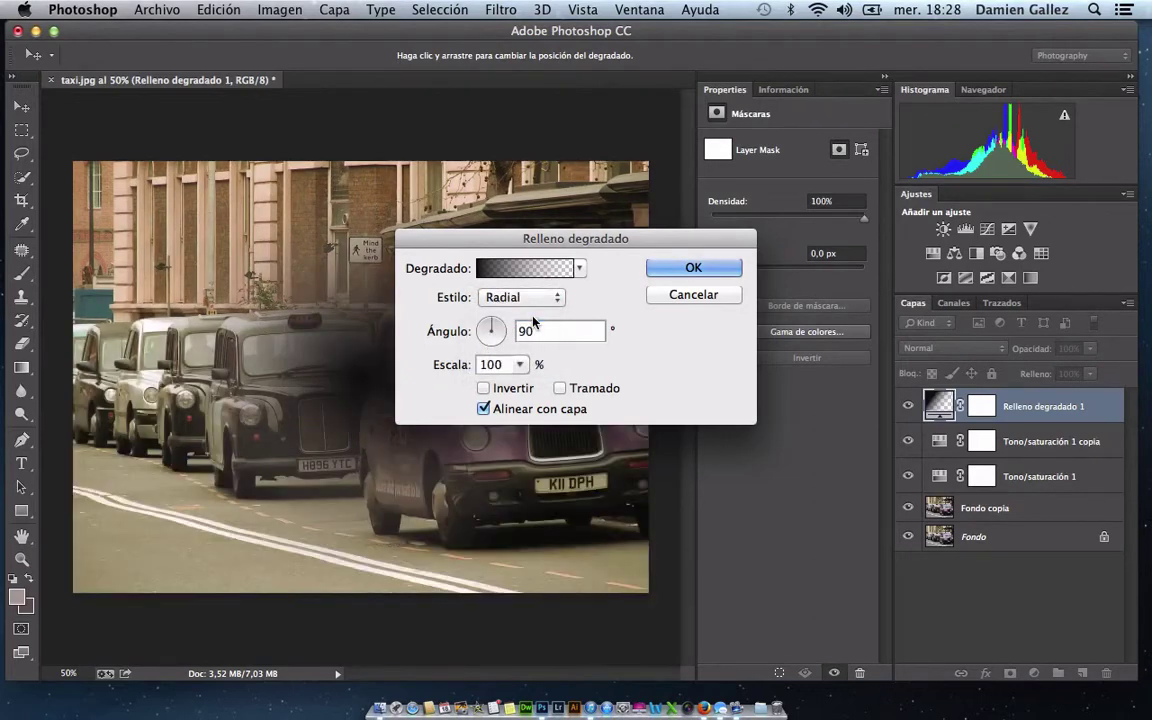
drag(355, 367, 362, 422)
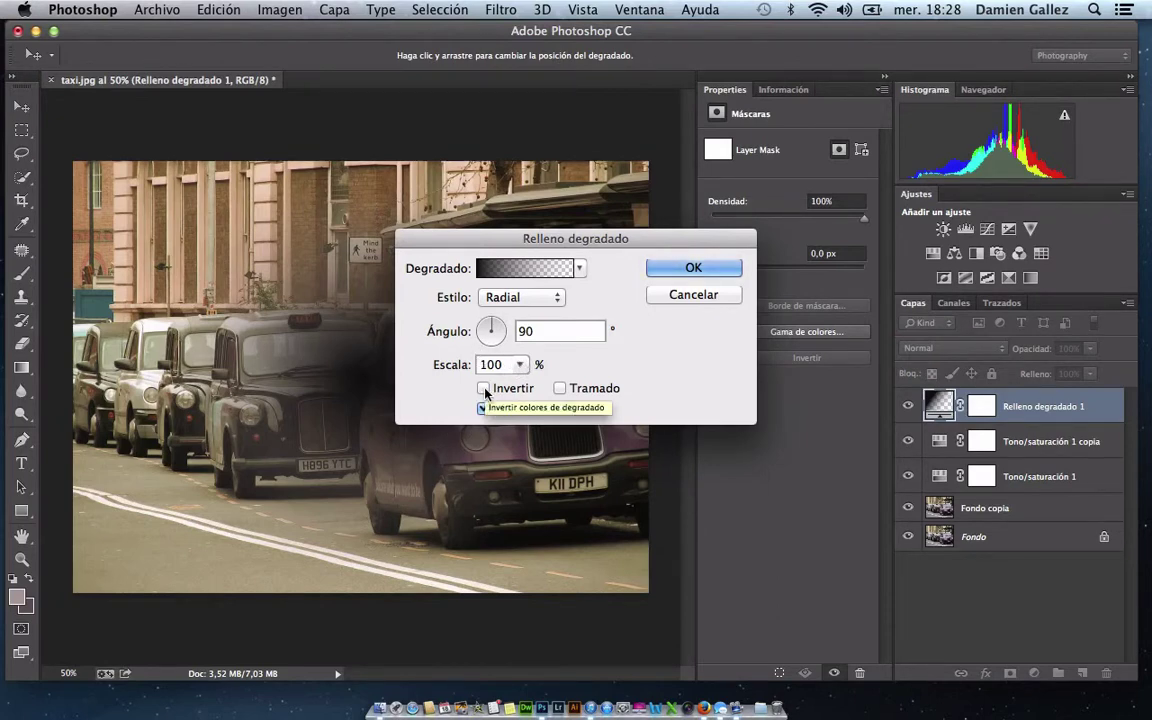
click(484, 389)
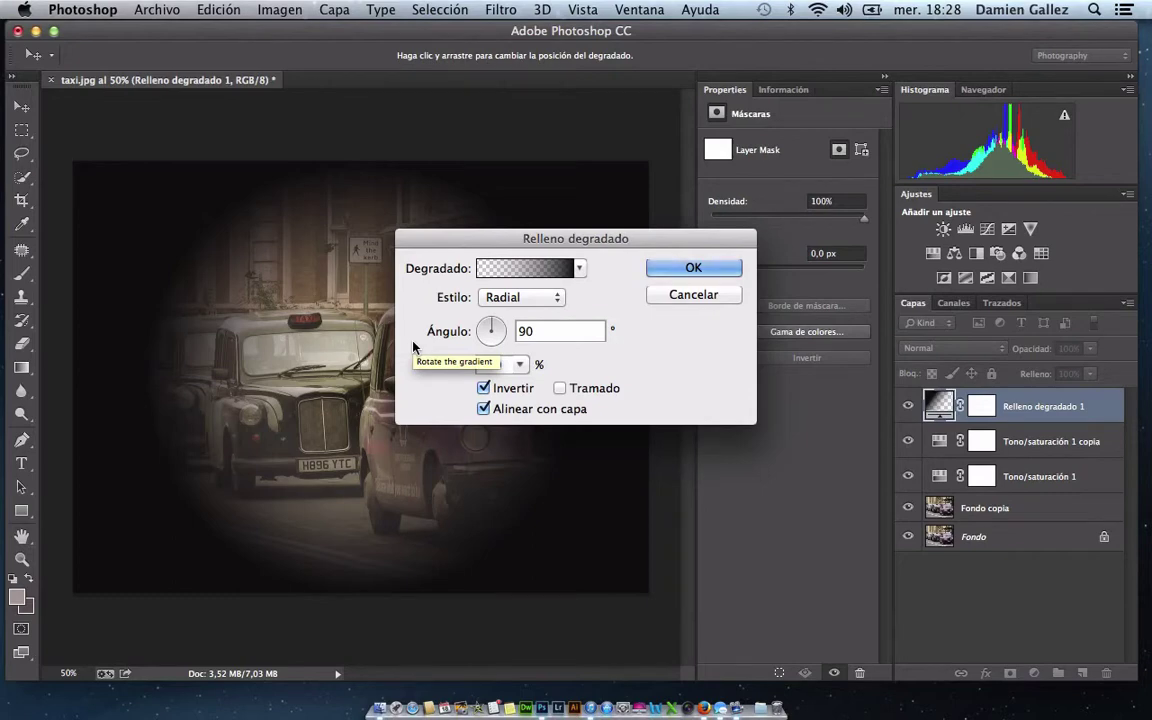
click(516, 366)
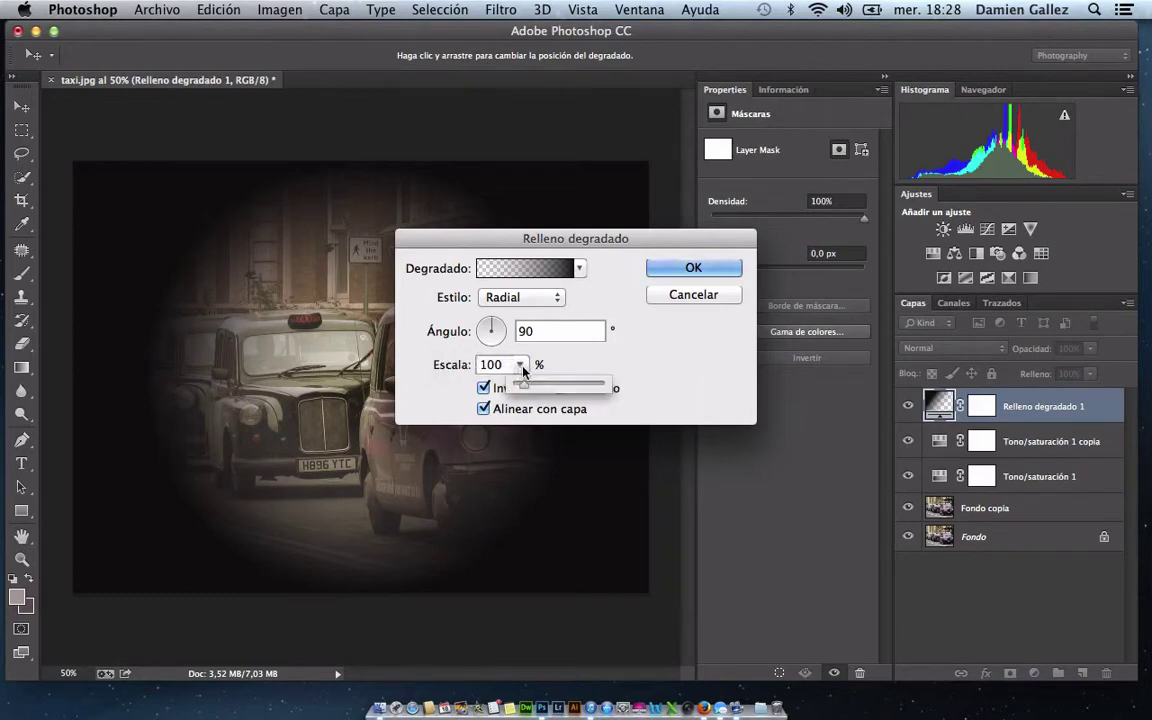
drag(518, 384, 529, 388)
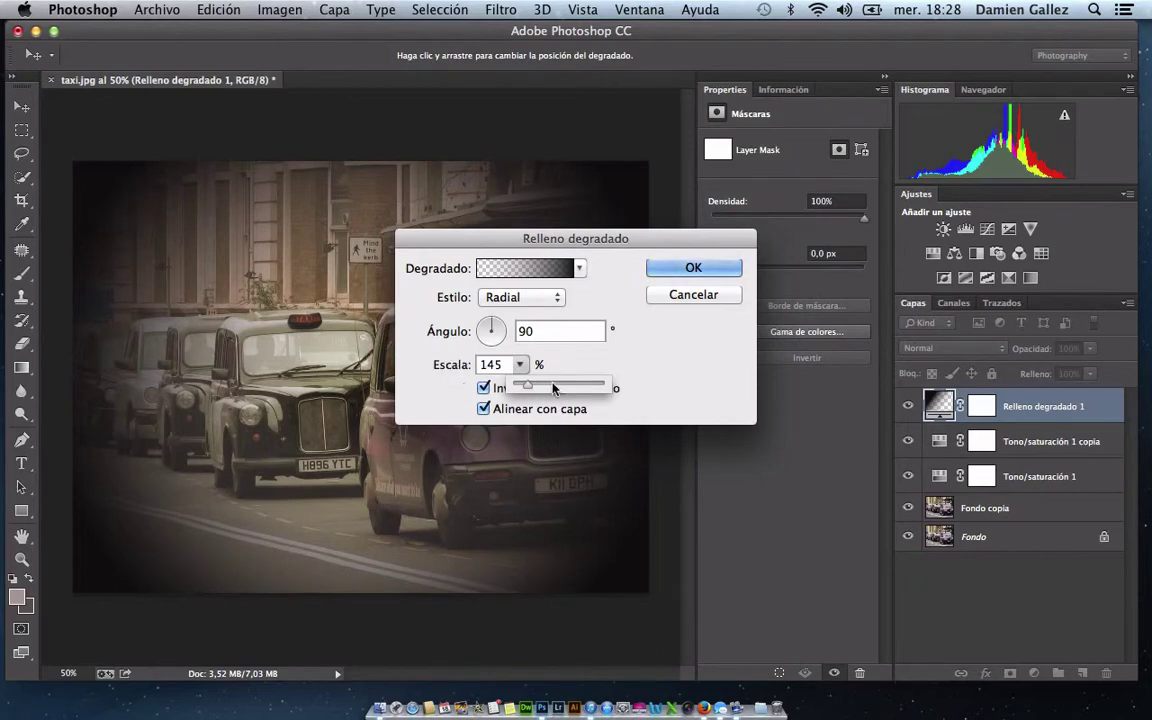
click(676, 267)
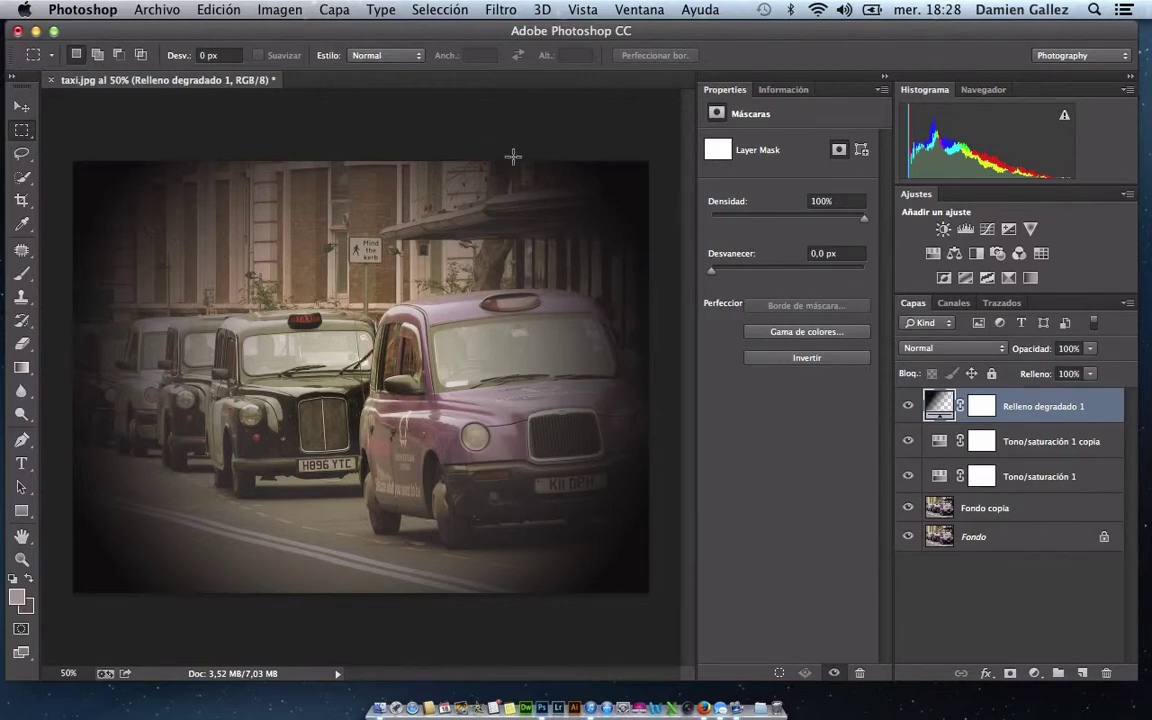
Step: Lower the Relleno degradado 1 layer's opacity to 70%
click(1089, 349)
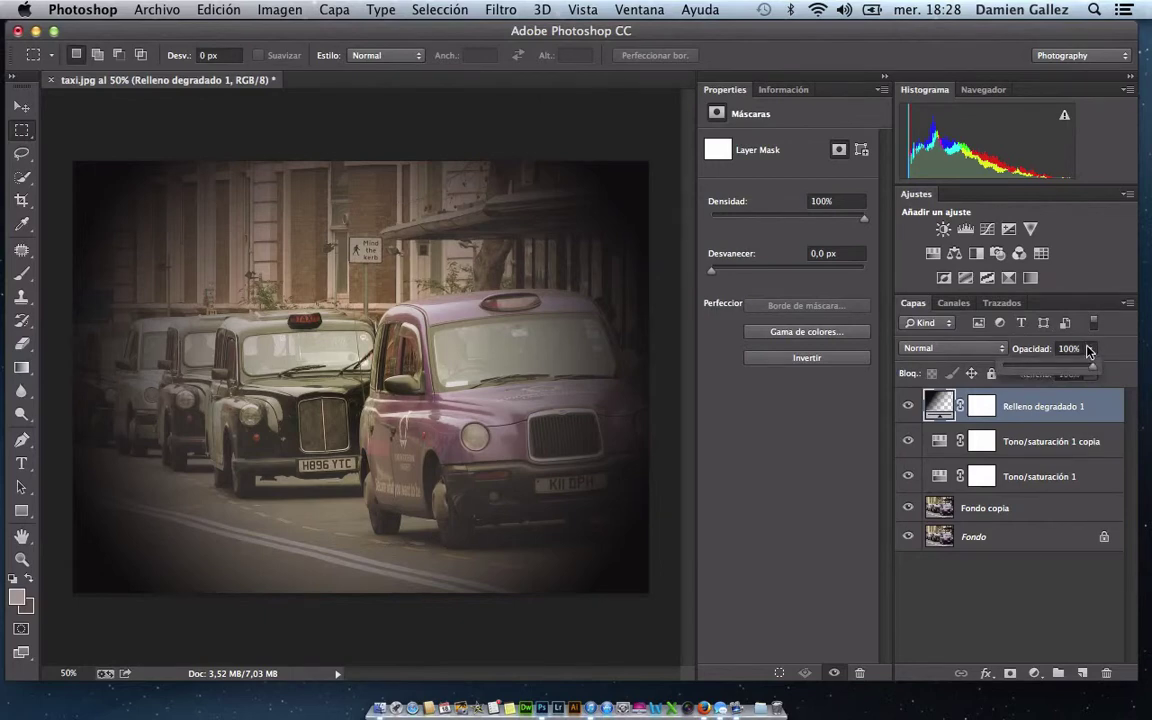
drag(1093, 367, 1064, 374)
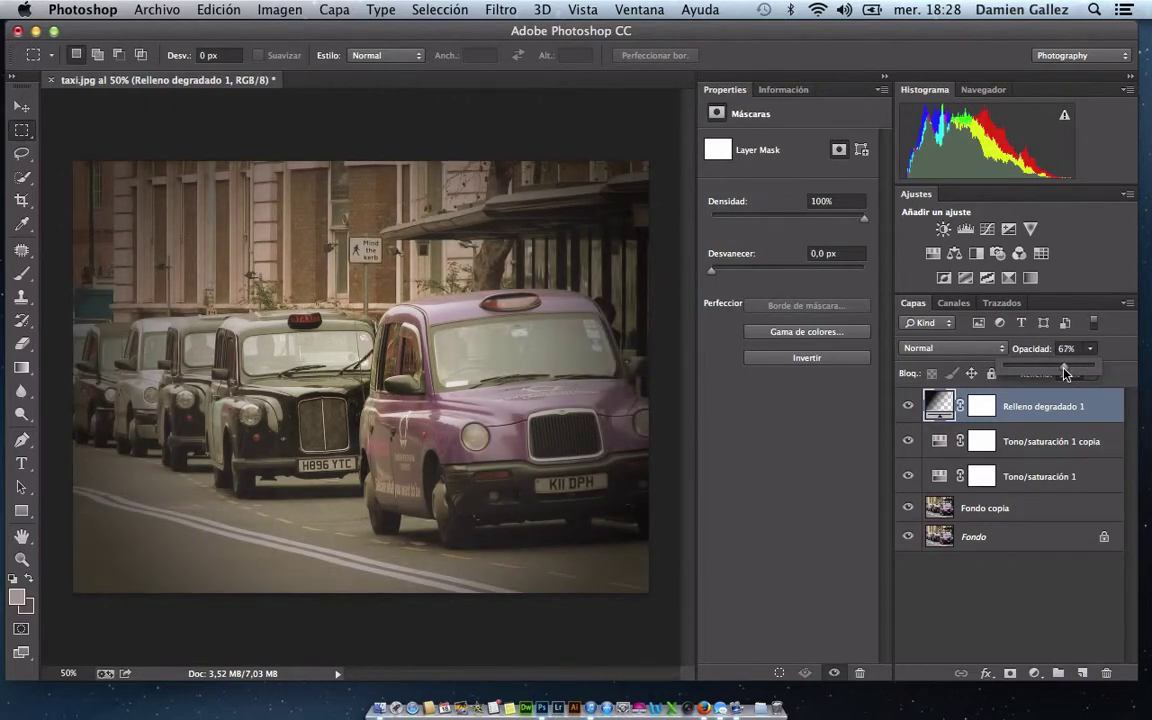
drag(1065, 373, 1068, 373)
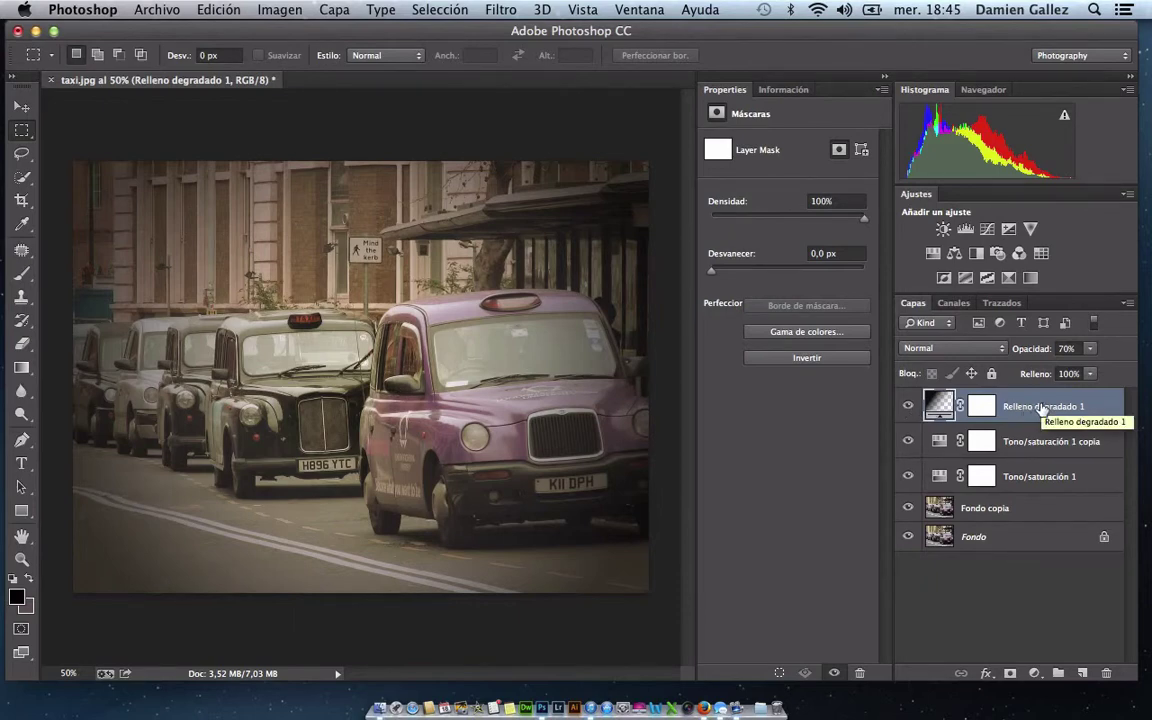
Step: Duplicate Relleno degradado 1 and open the copy's gradient fill settings
drag(1042, 408, 1079, 607)
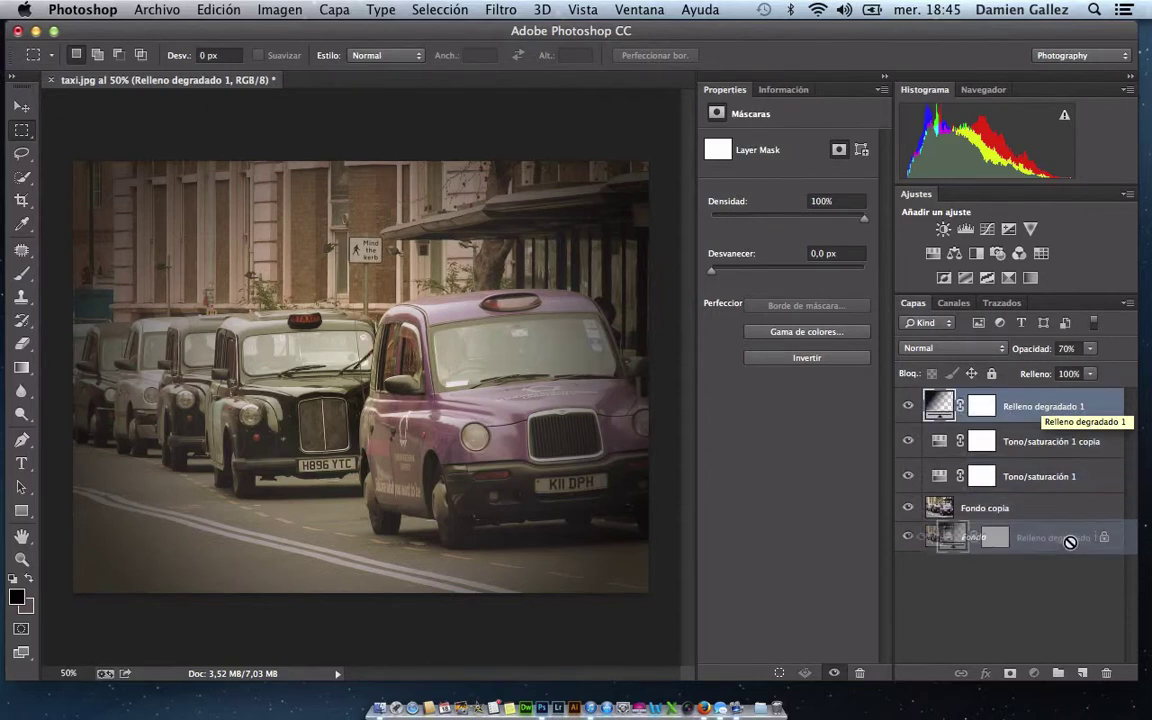
drag(1079, 607, 1082, 673)
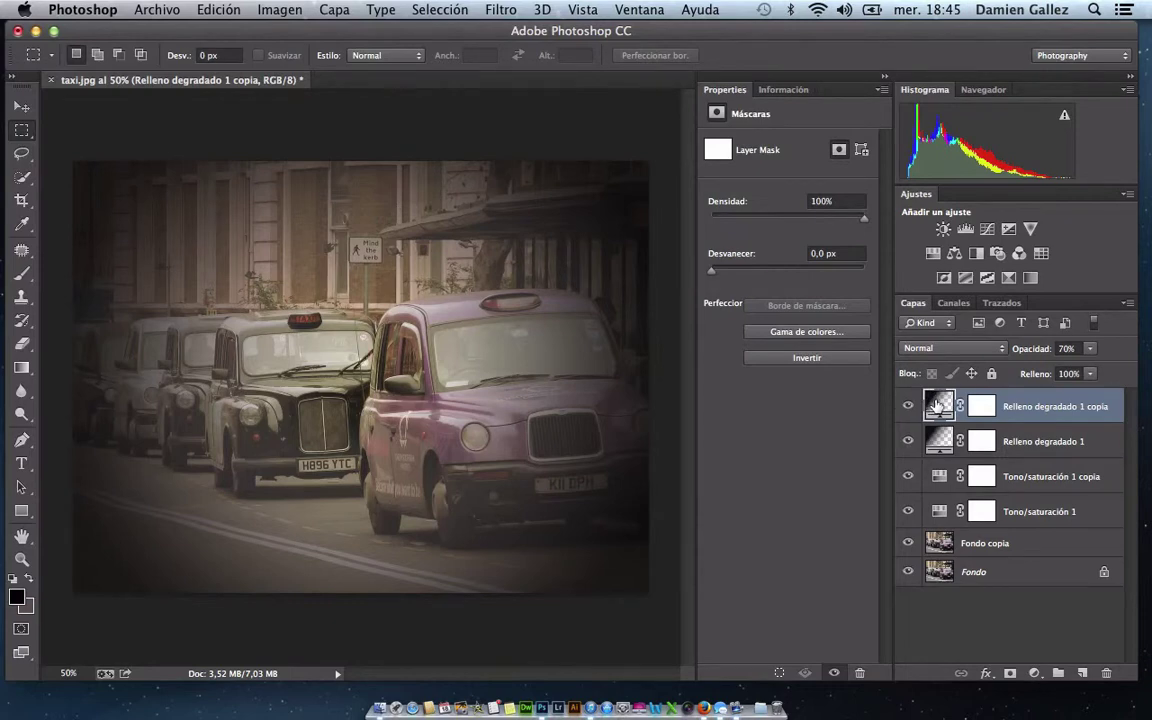
double_click(938, 403)
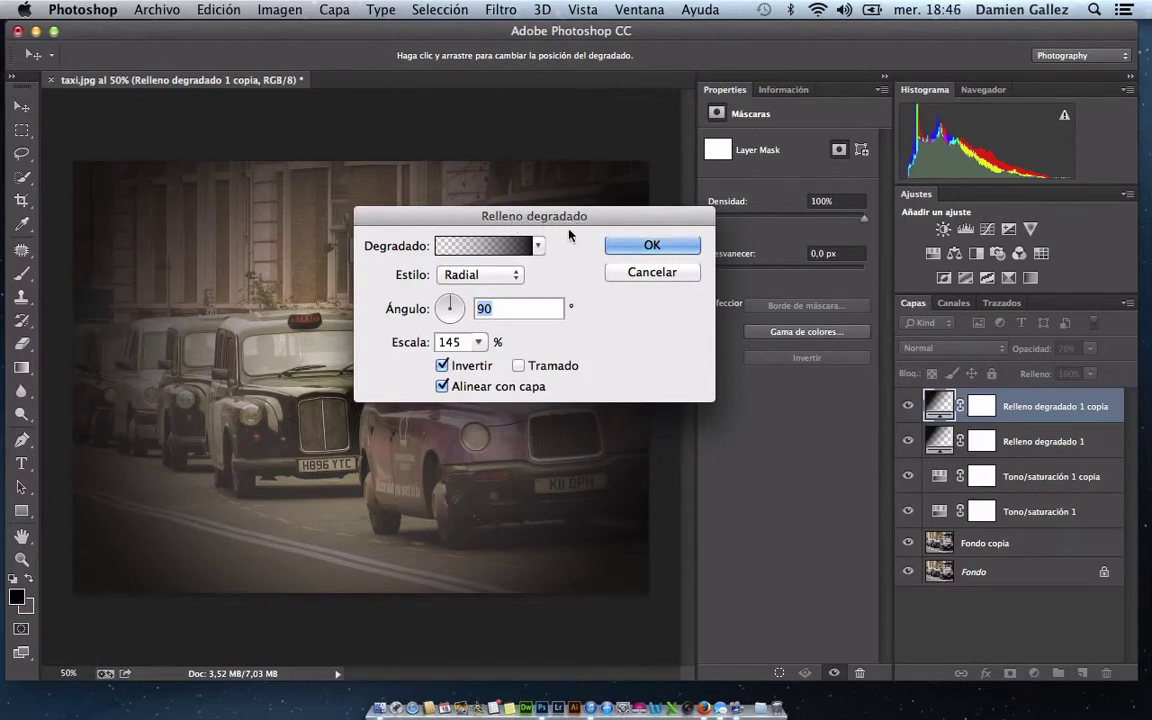
Step: Change the copied gradient's start stop colour to pale warm white f7f1ef
click(487, 249)
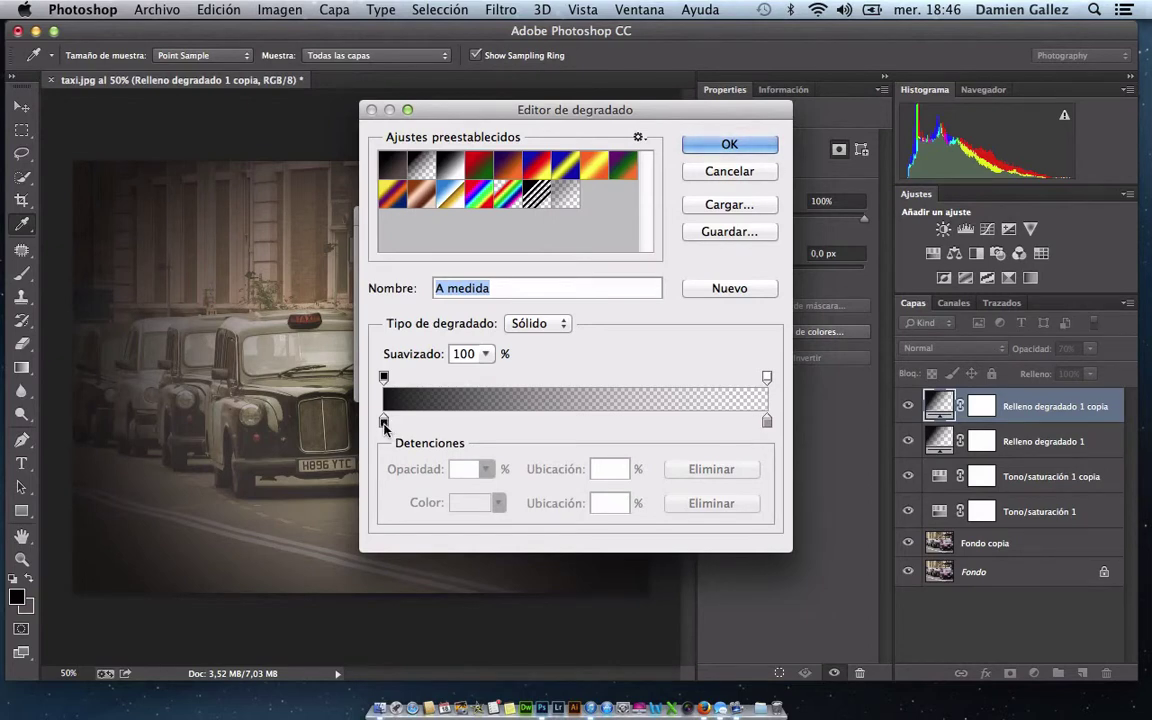
click(384, 421)
double_click(384, 421)
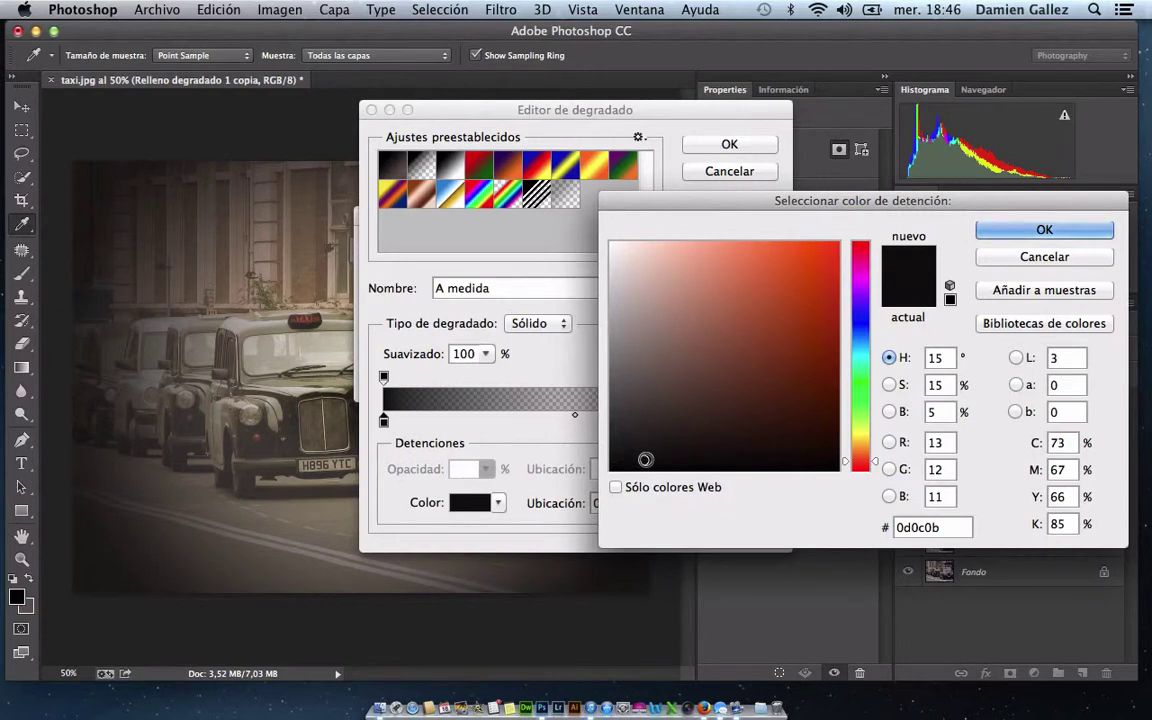
click(617, 249)
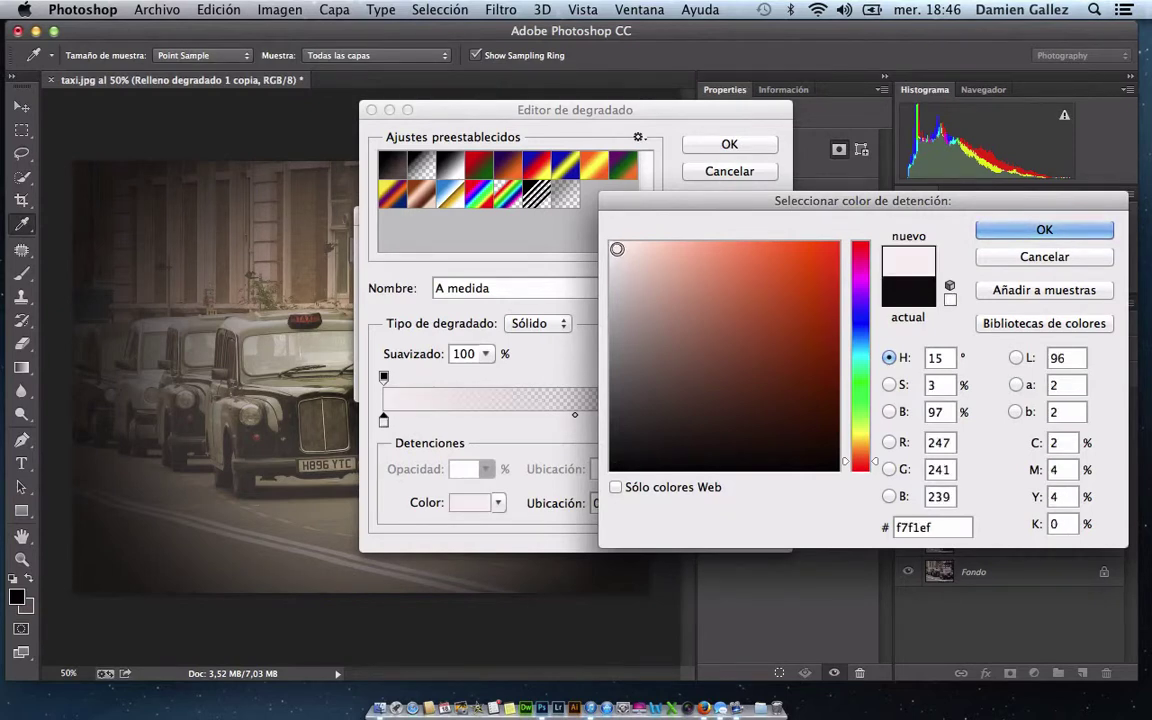
click(1032, 230)
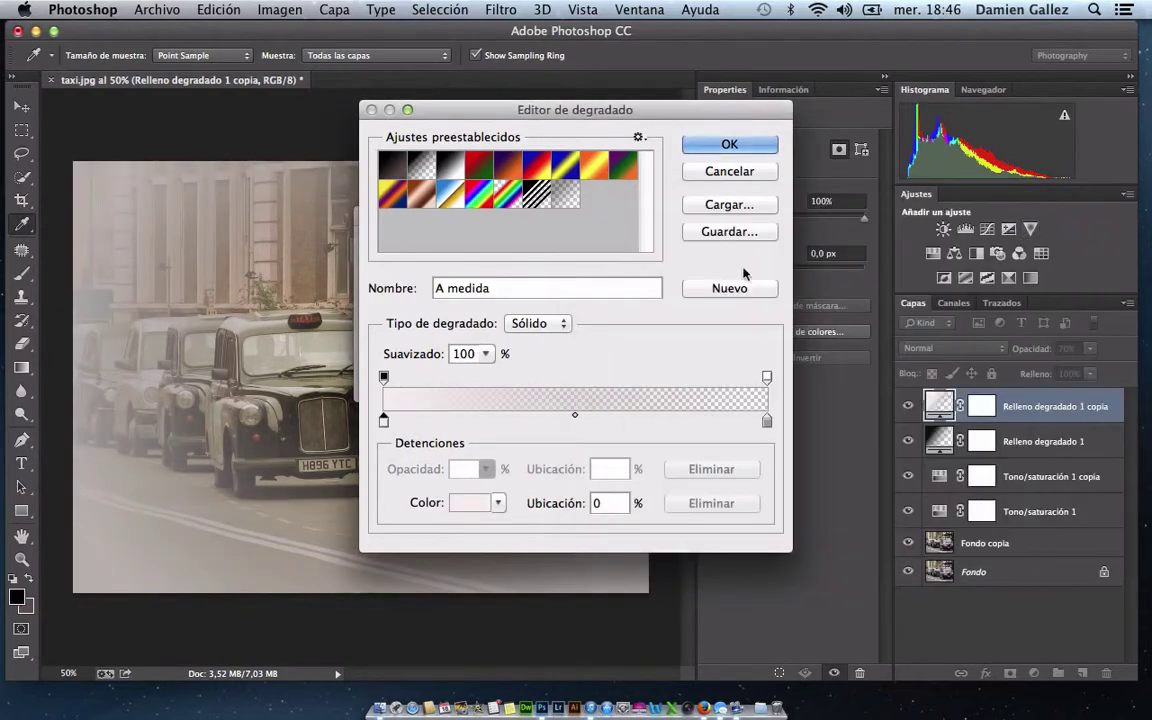
click(705, 147)
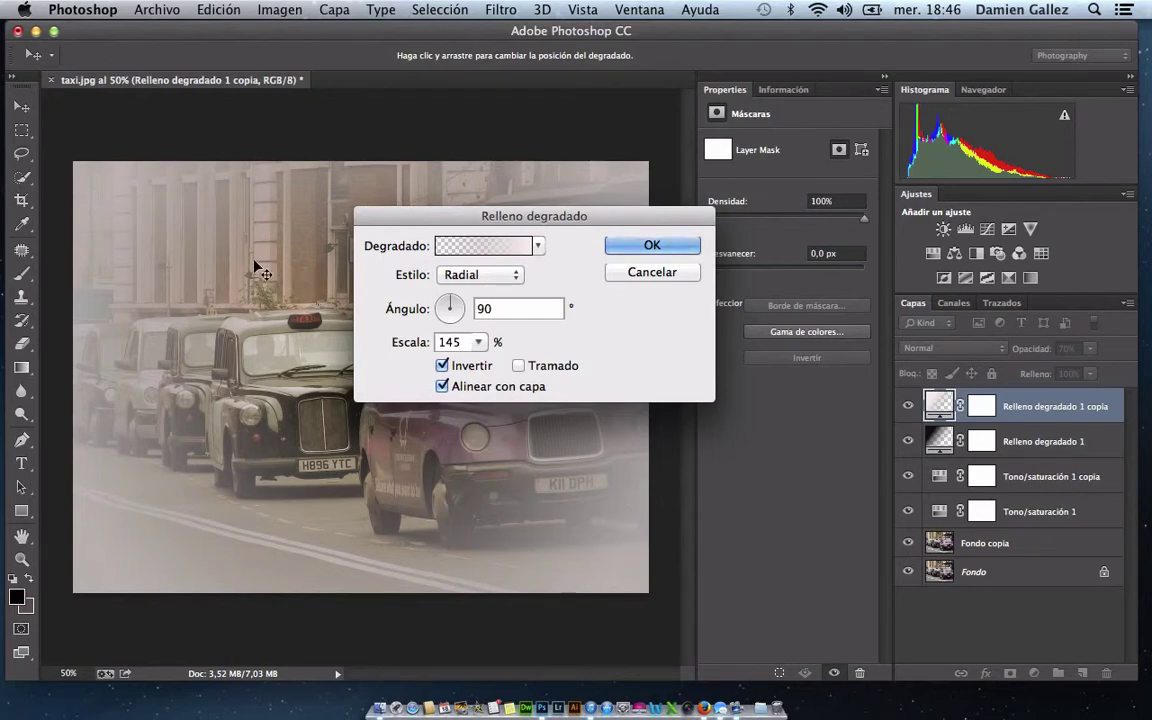
Step: Turn off Invertir, set the radial gradient scale to 125%, and apply
click(443, 366)
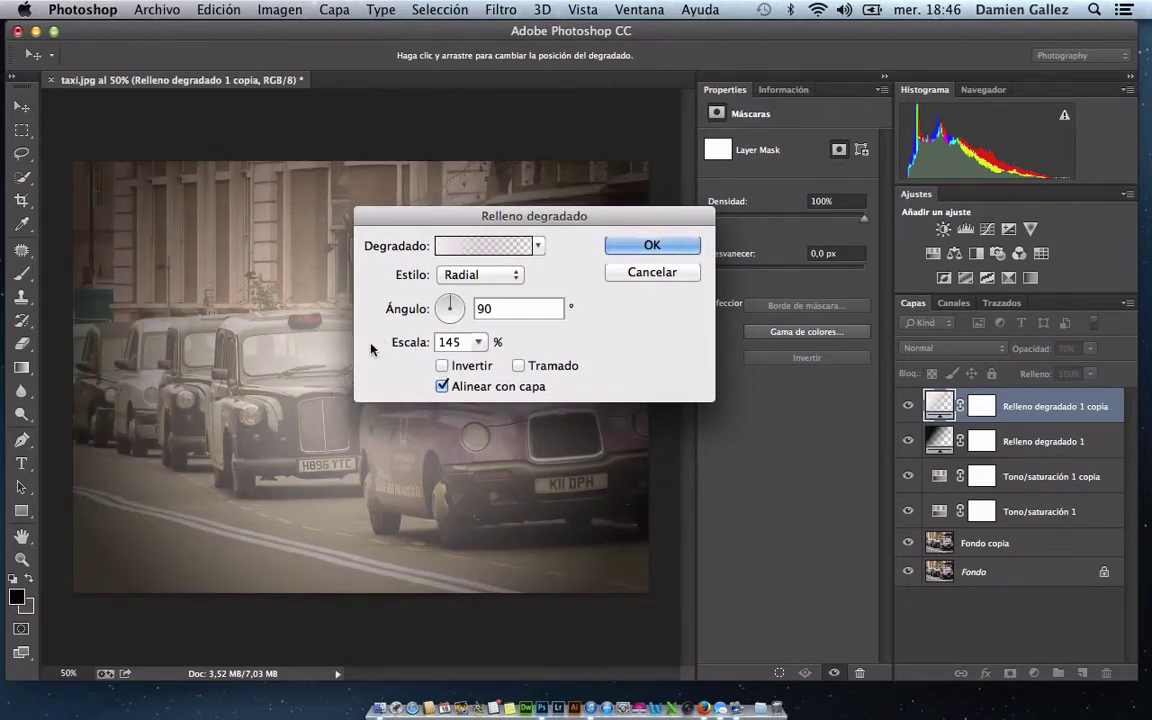
click(479, 346)
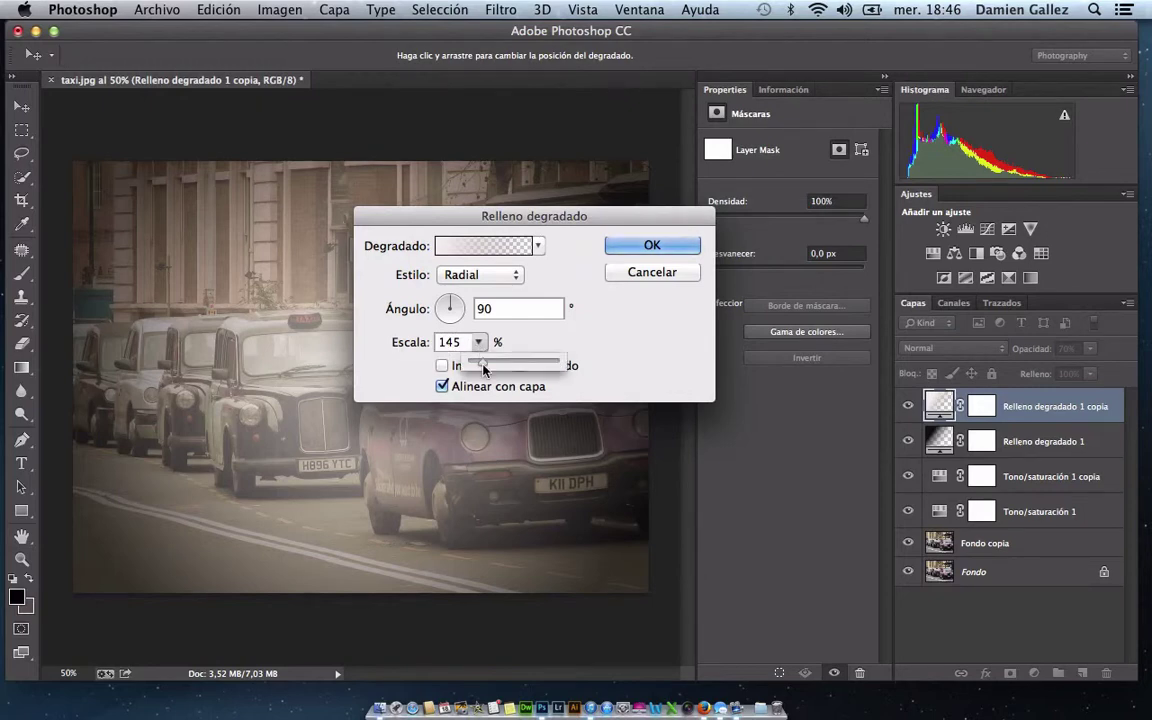
drag(480, 366, 481, 368)
click(640, 245)
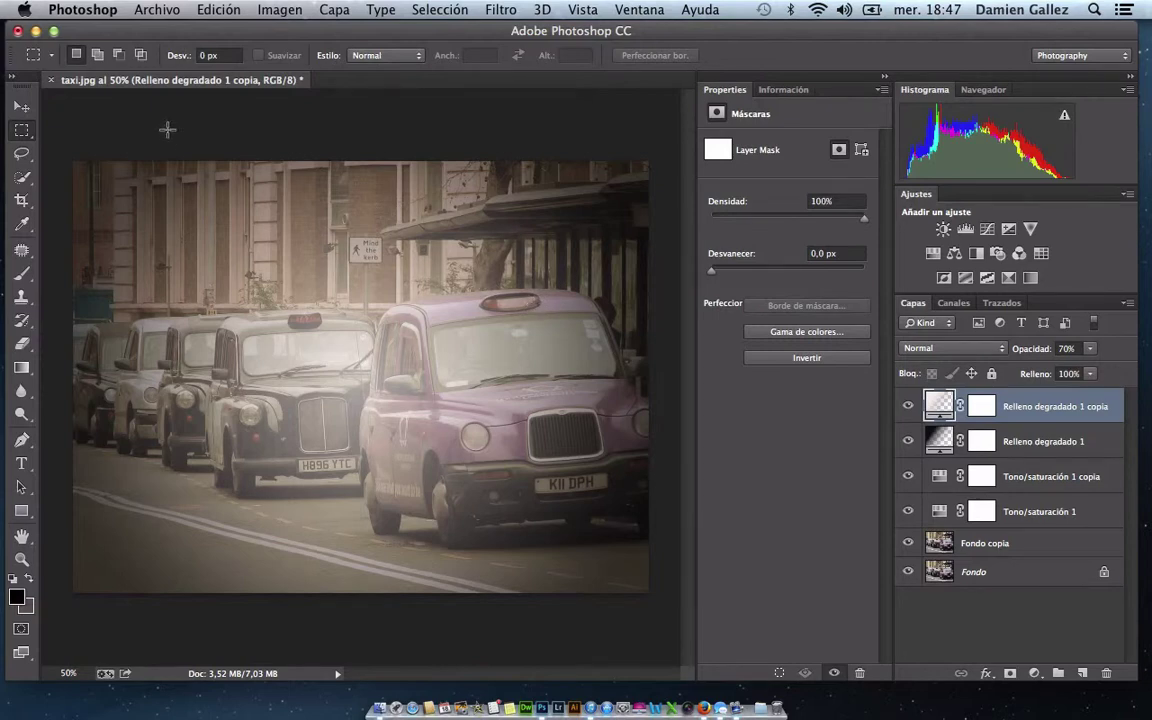
click(333, 11)
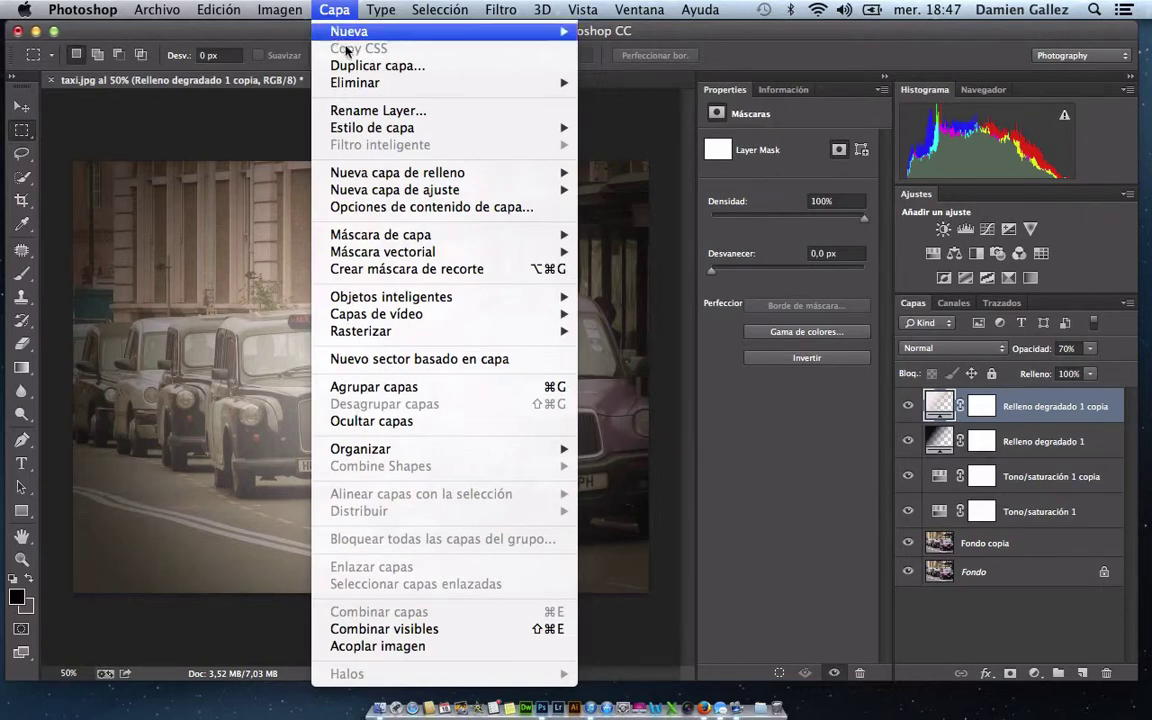
mouse_move(395, 190)
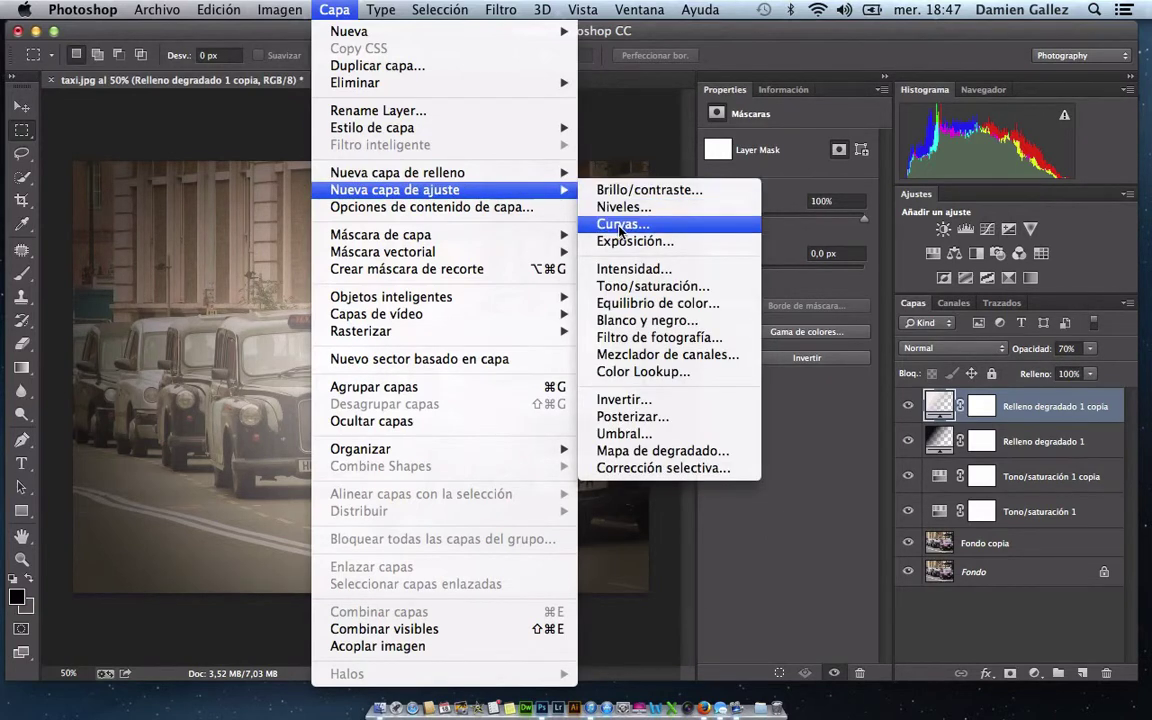
Step: Add a default Curves adjustment layer, Curvas 1, above Relleno degradado 1 copia
click(620, 226)
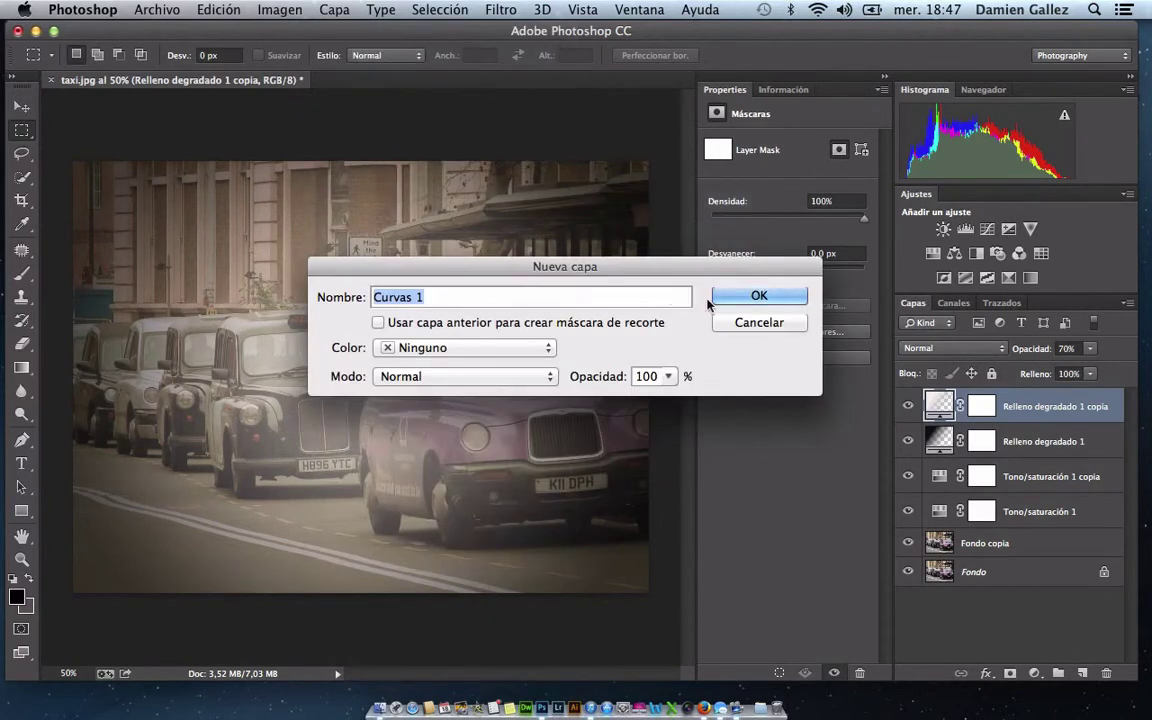
click(761, 298)
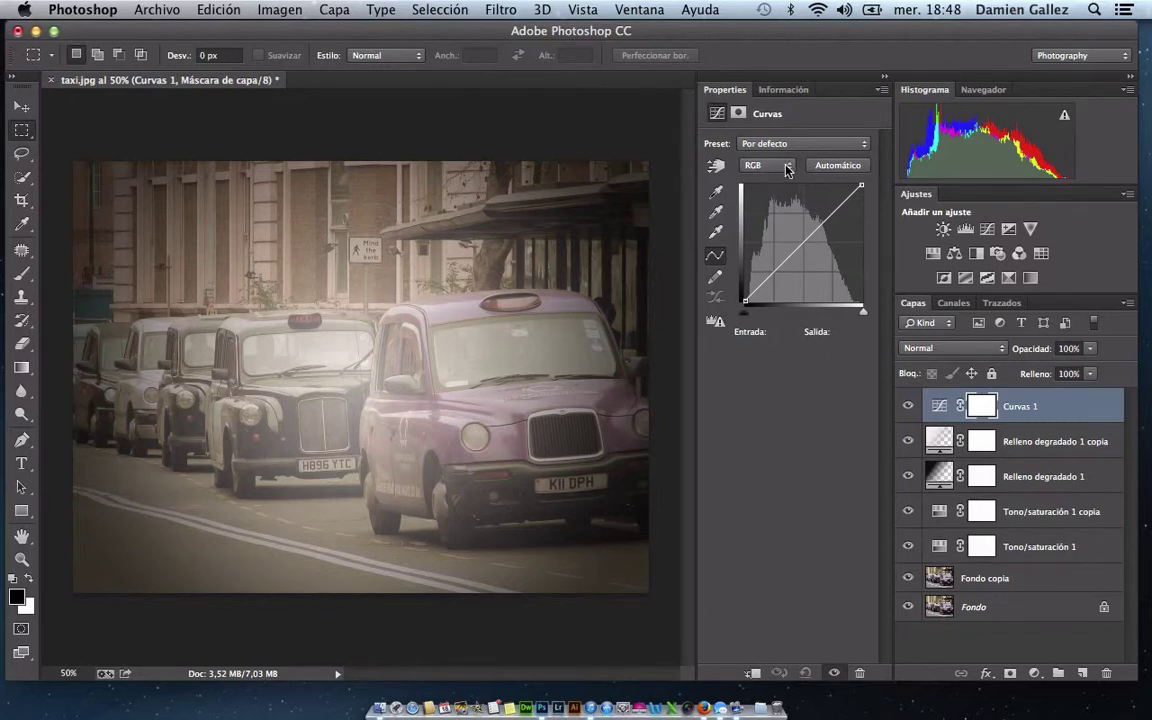
click(787, 170)
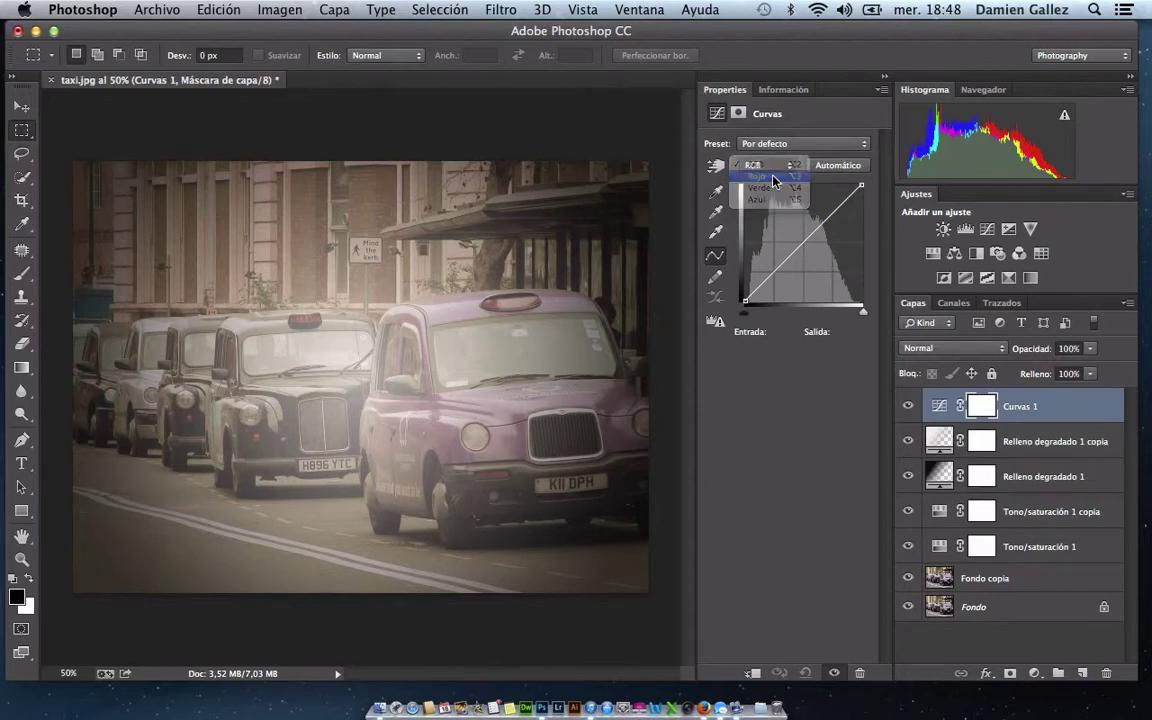
Step: Bend the Rojo curve into an S: raise red highlights, drop shadows (input 73 to 51)
click(774, 177)
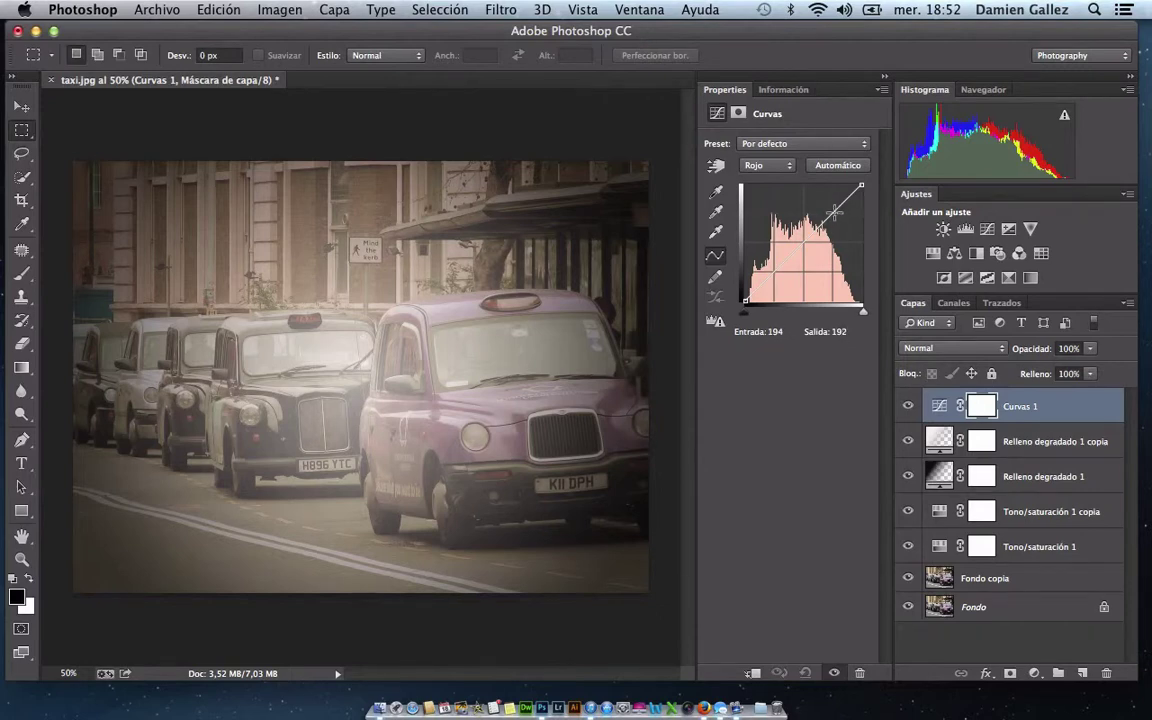
click(834, 212)
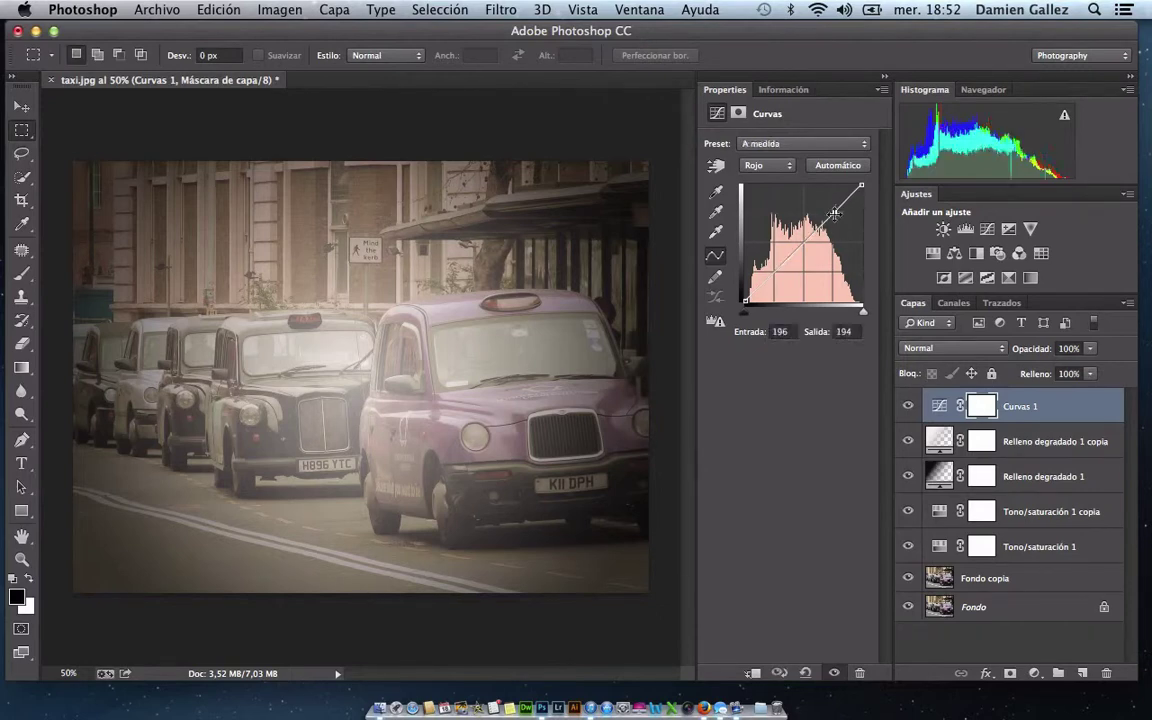
click(773, 270)
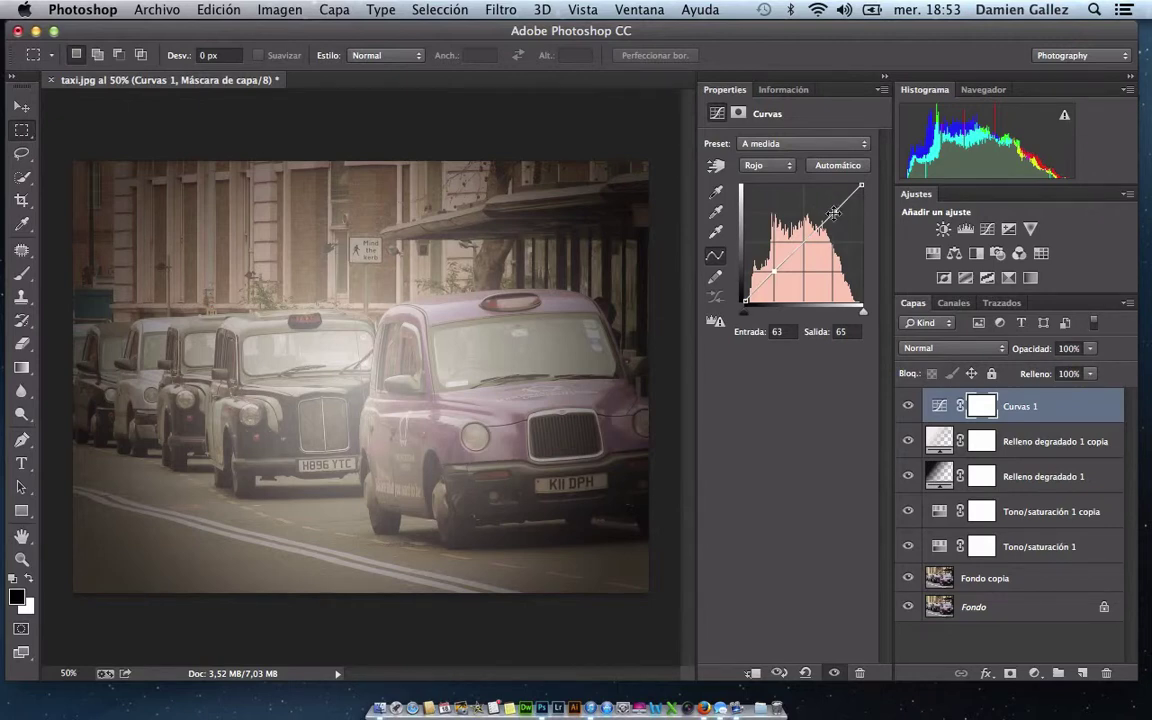
click(834, 213)
drag(834, 213, 826, 207)
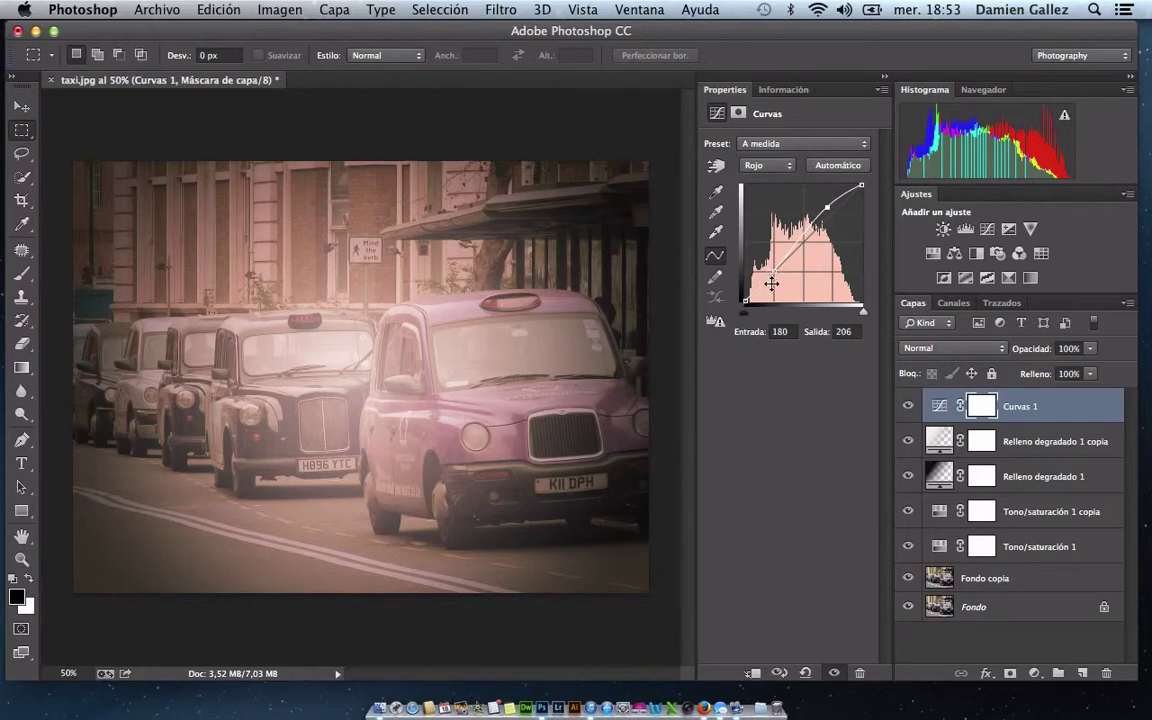
drag(775, 271, 780, 276)
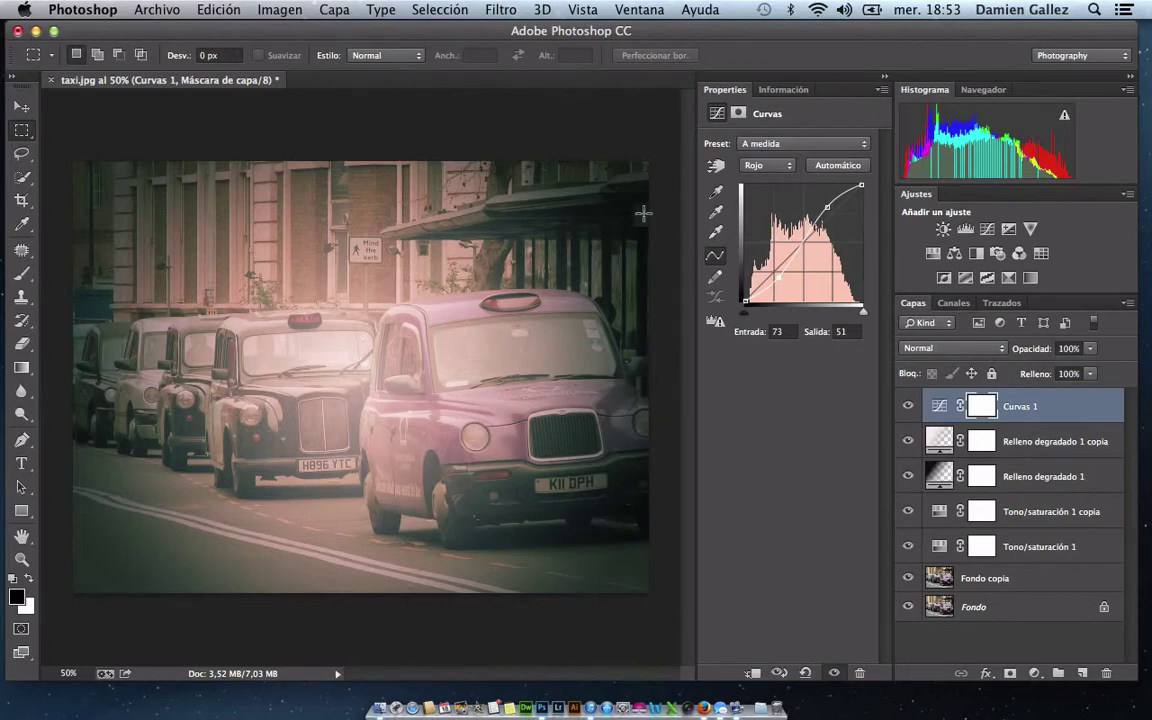
click(786, 168)
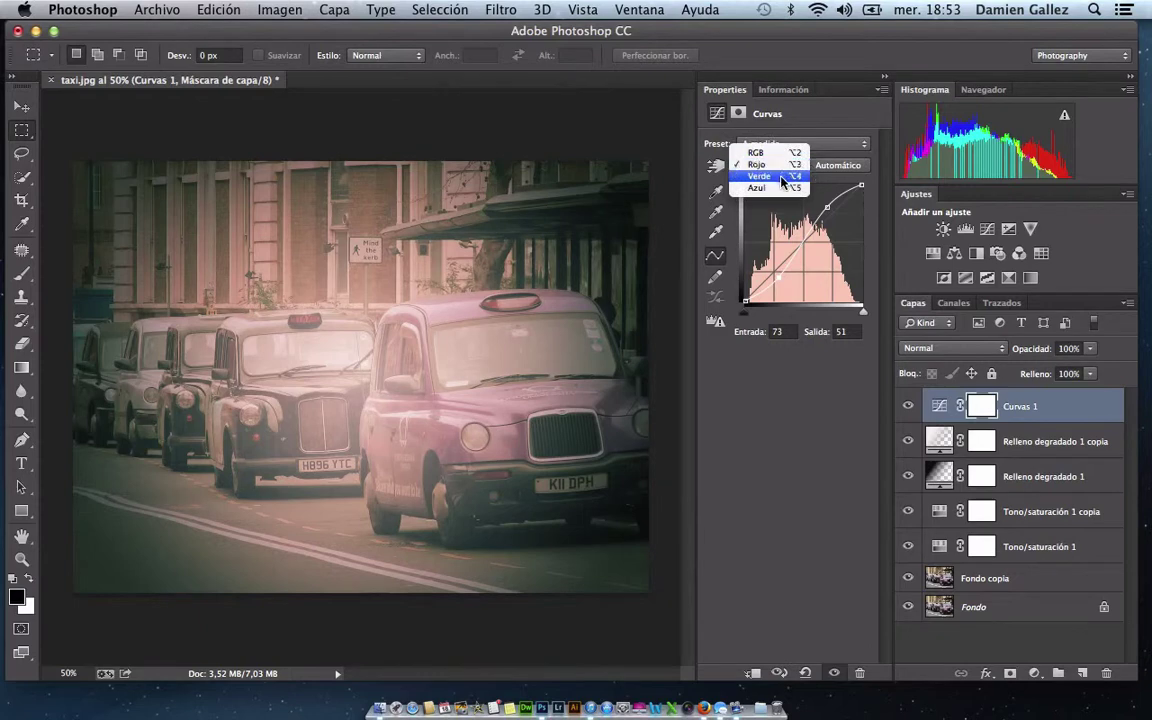
Step: Give the Verde curve a gentle S, lifting green highlights and lowering green shadows
click(772, 179)
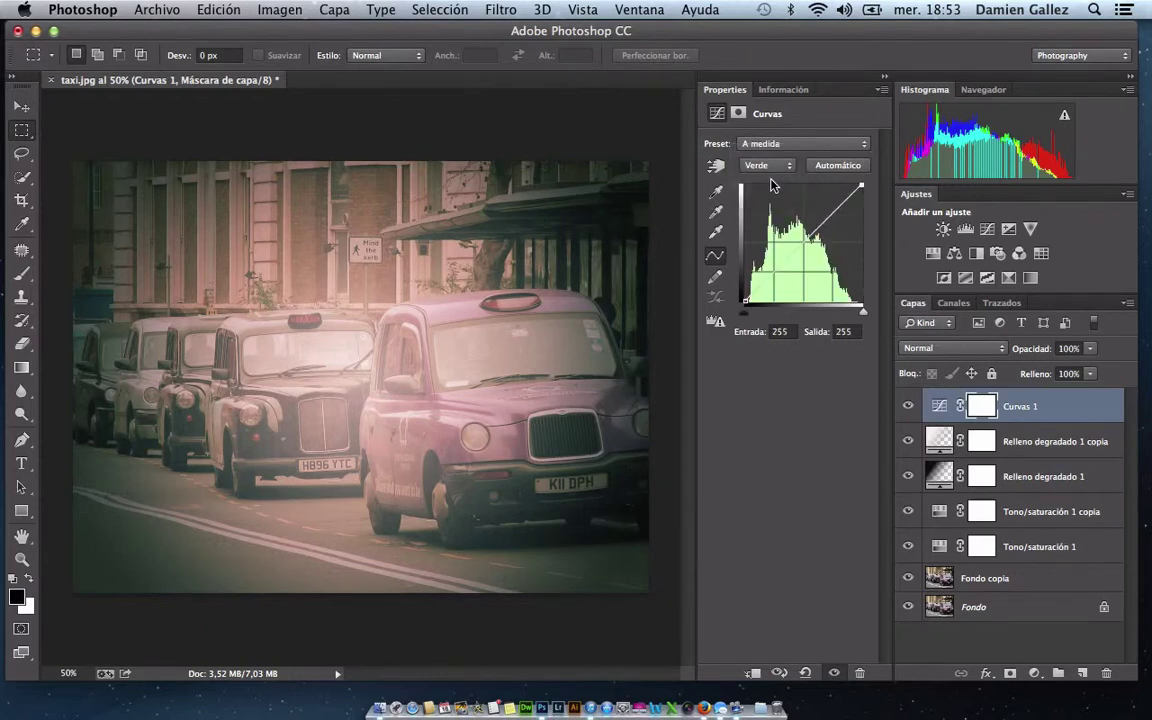
click(833, 213)
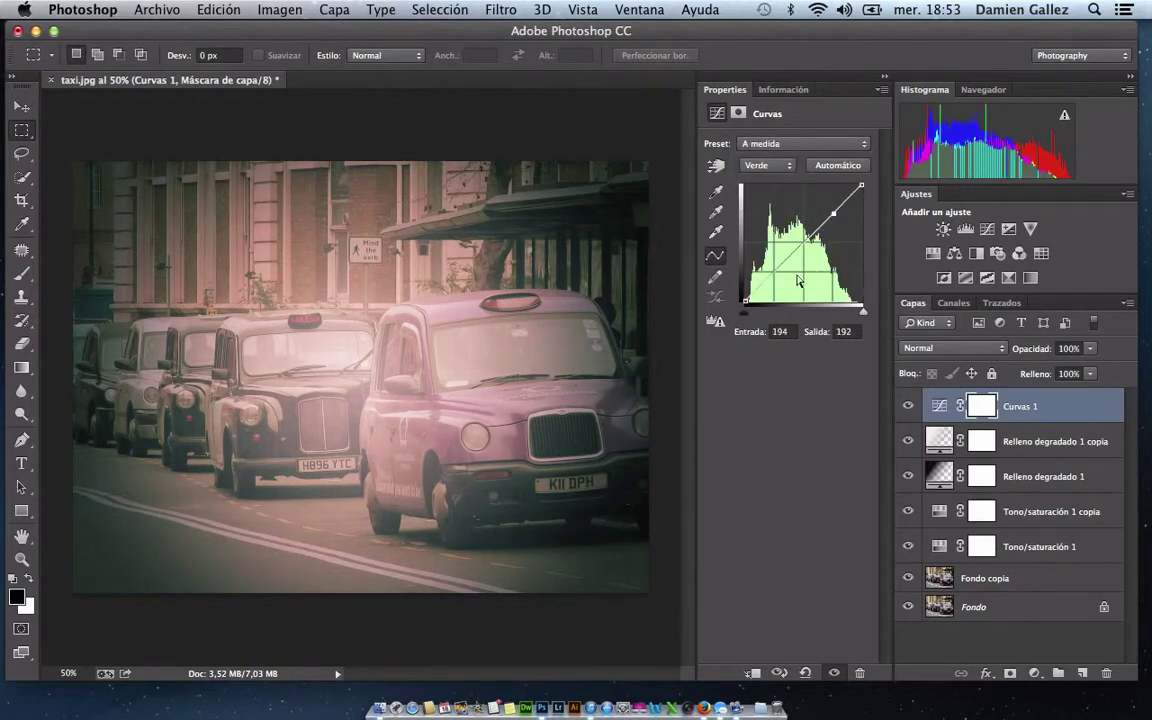
click(773, 268)
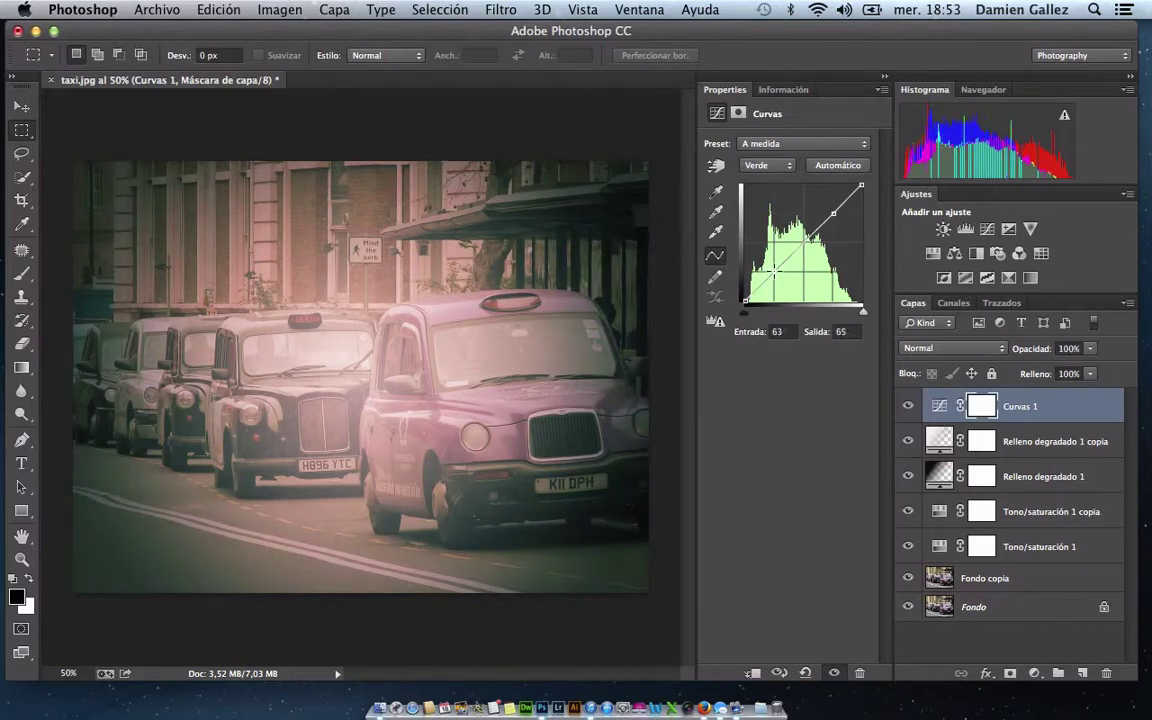
click(833, 213)
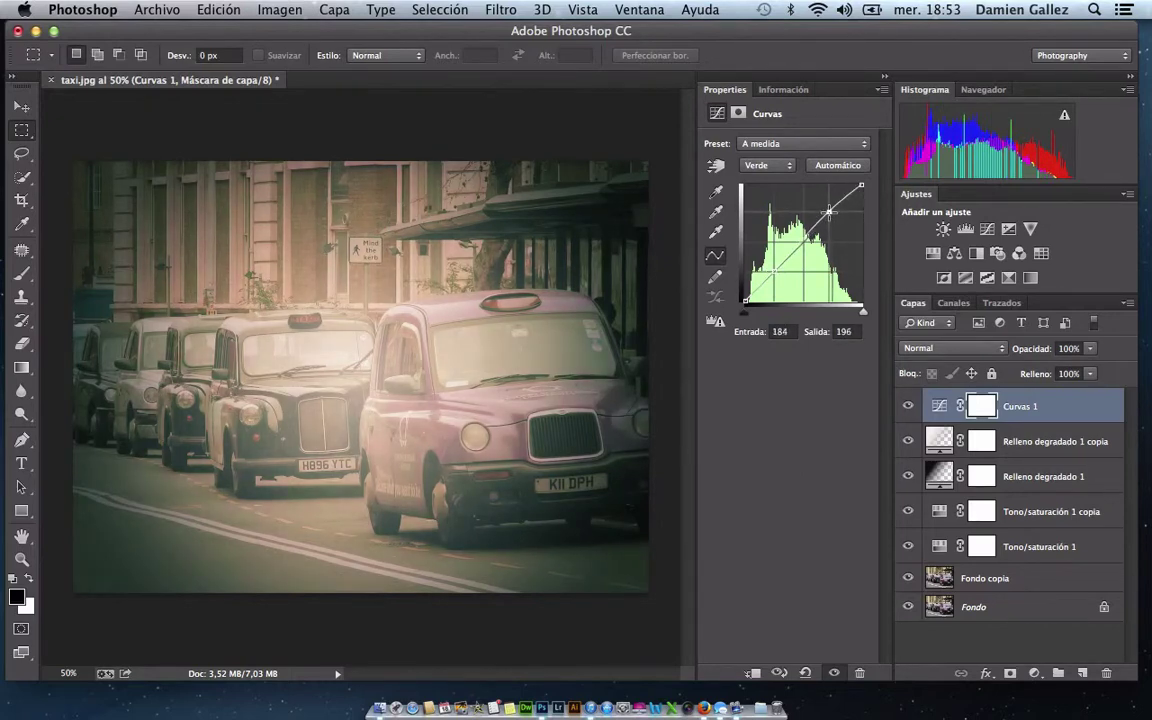
key(shift+Left)
key(shift+Up)
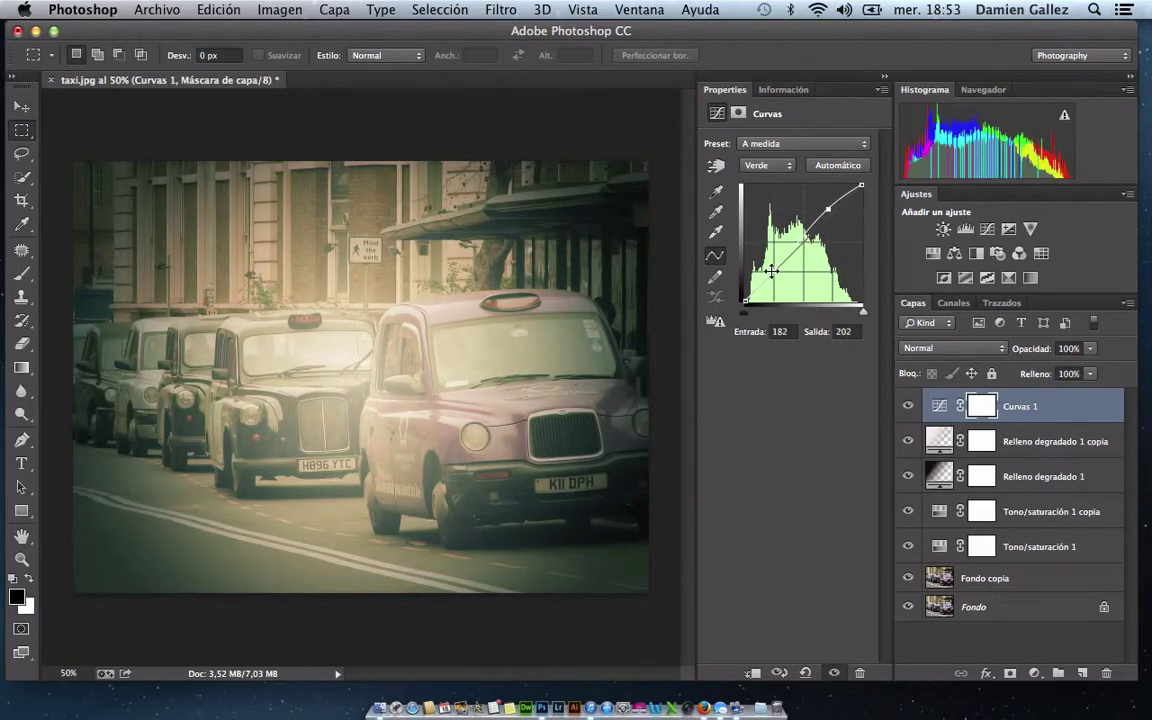
drag(775, 269, 778, 275)
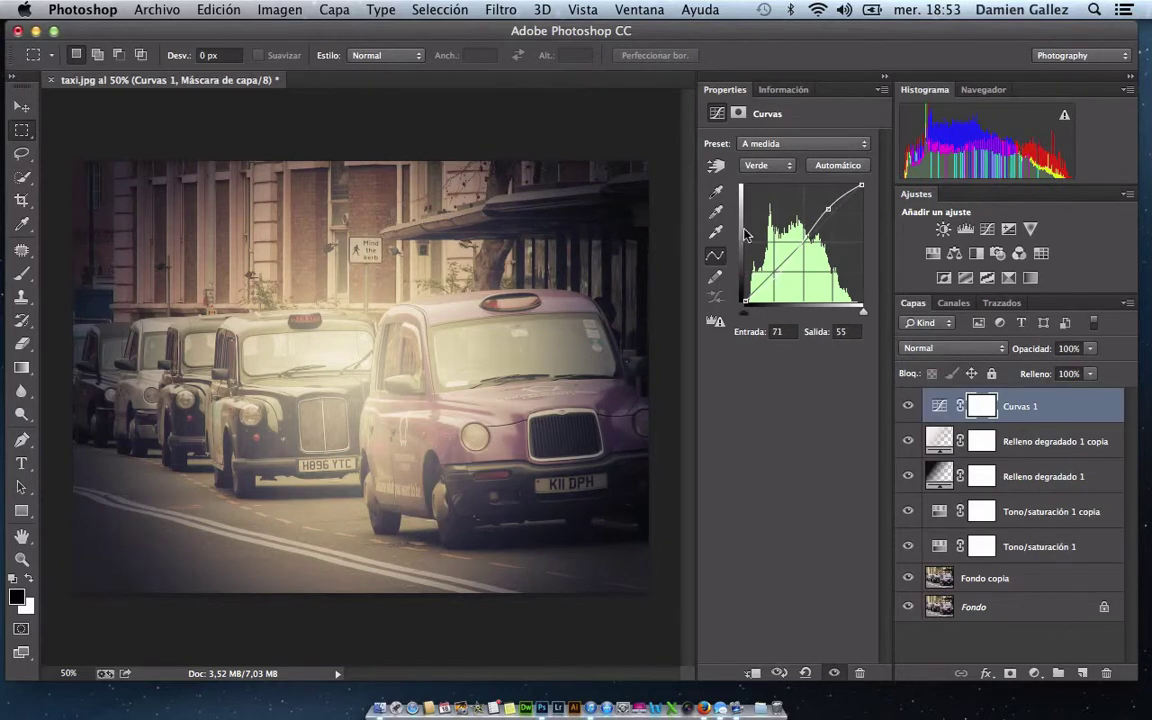
Step: On the Azul curve, lower the blue highlights endpoint and lift the blue shadows endpoint
click(775, 166)
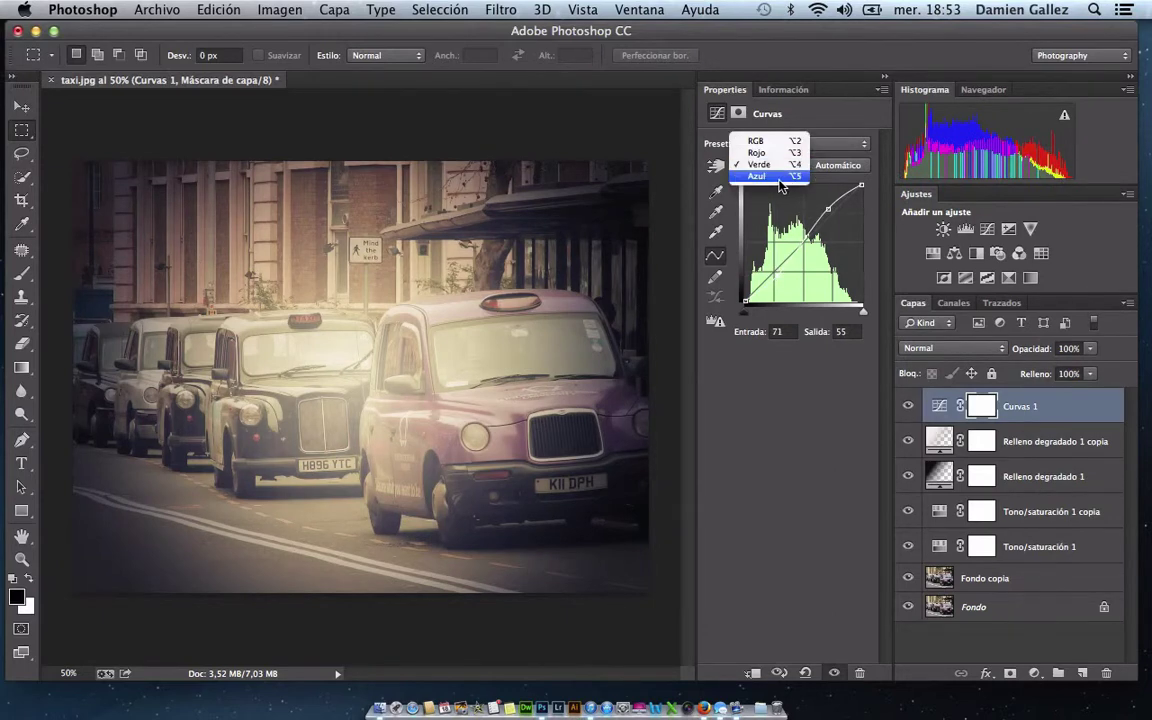
click(776, 177)
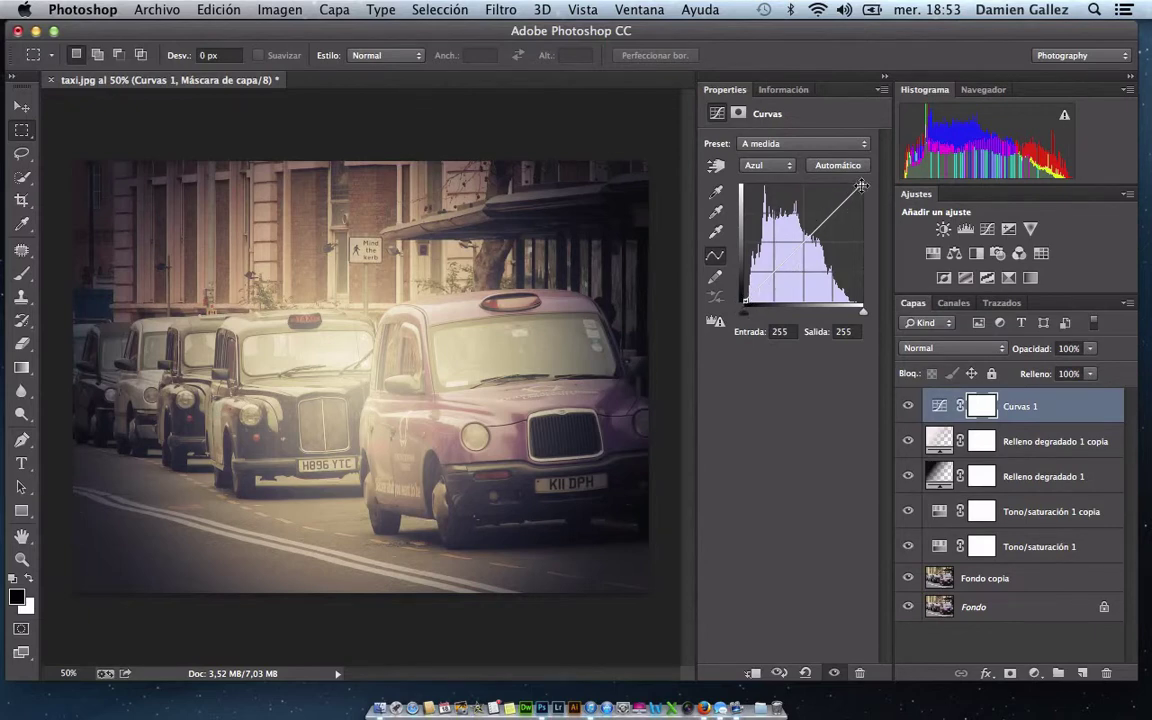
drag(861, 186, 860, 194)
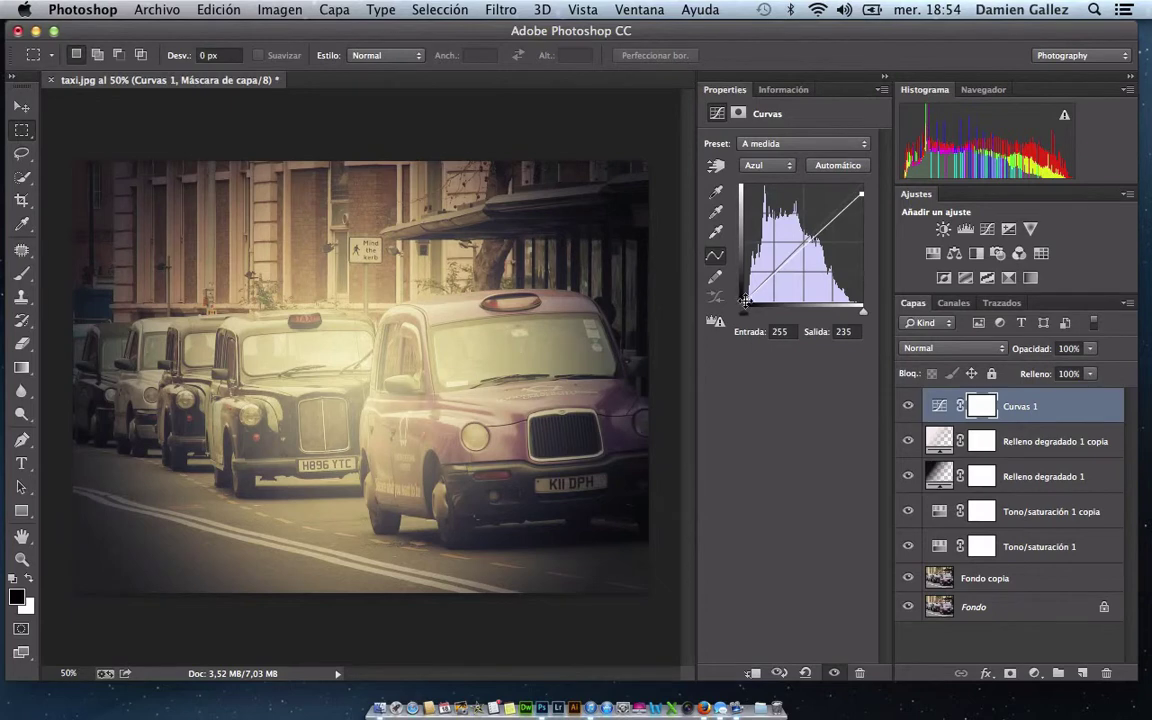
drag(745, 300, 744, 294)
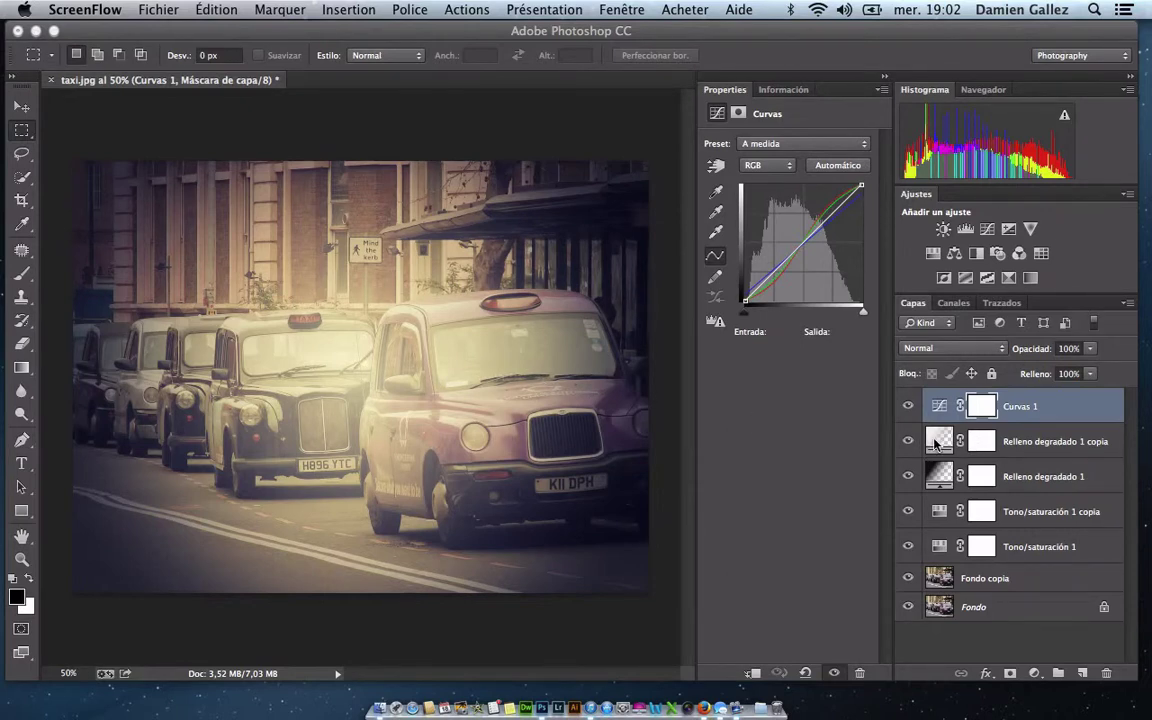
Step: Set the Relleno degradado 1 copia layer's blend mode to Luz suave
click(1008, 443)
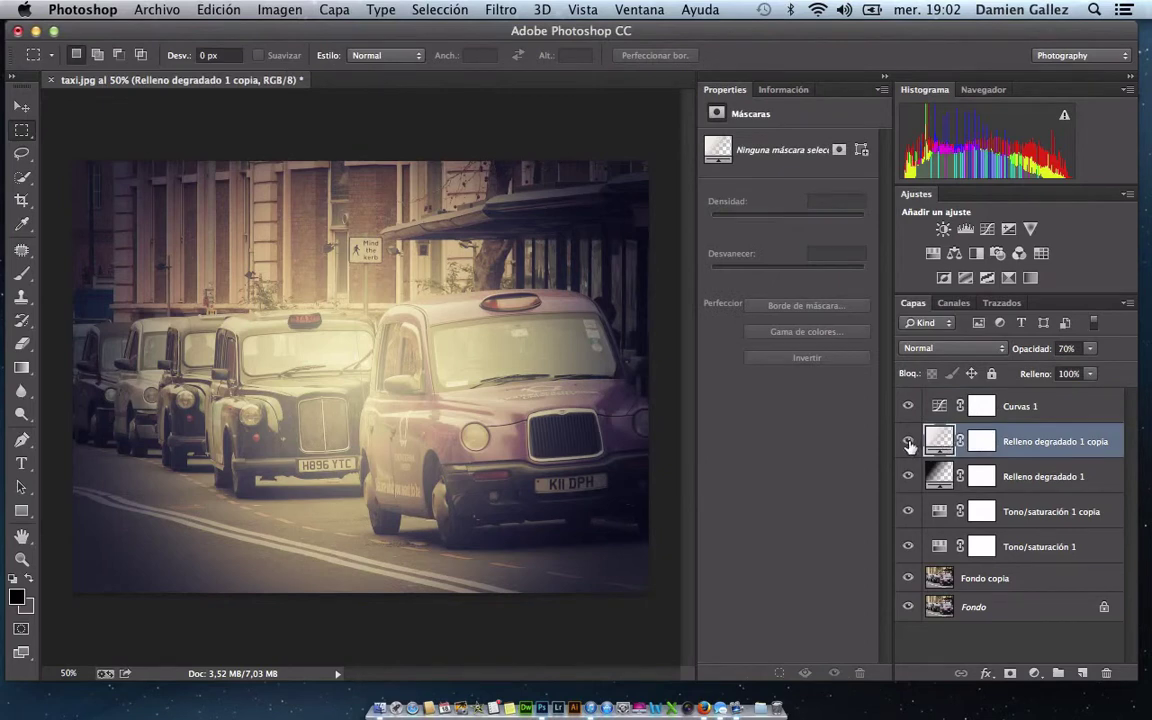
click(909, 445)
click(908, 442)
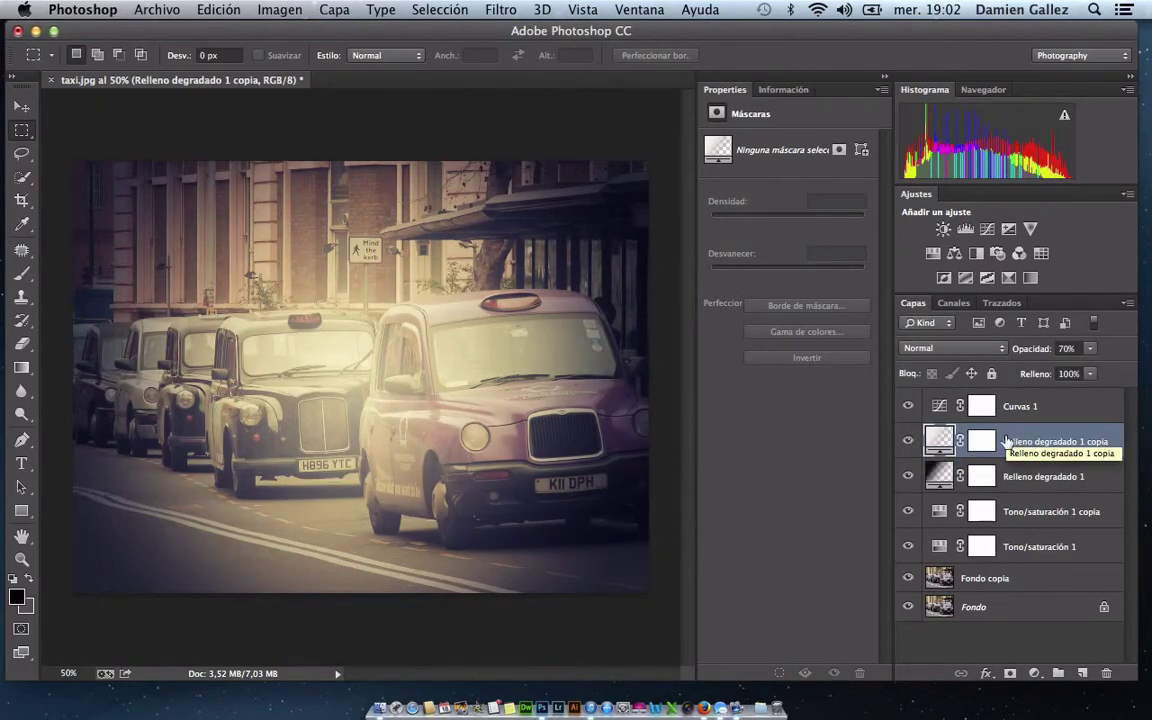
click(948, 352)
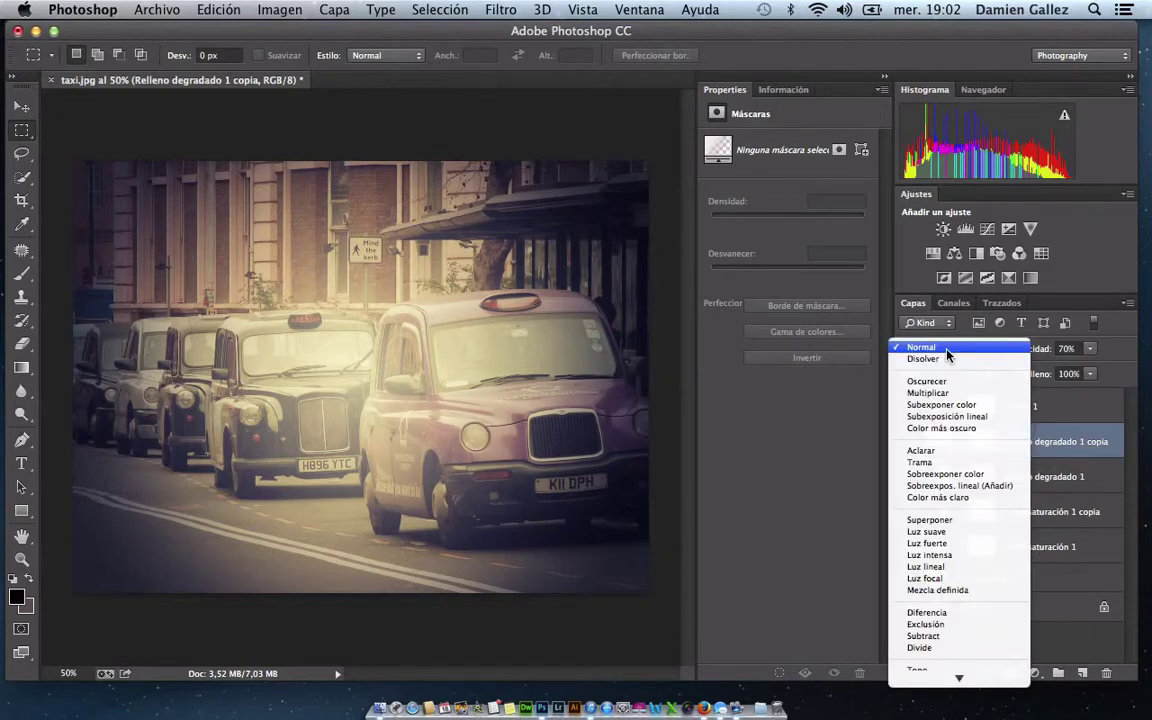
click(958, 532)
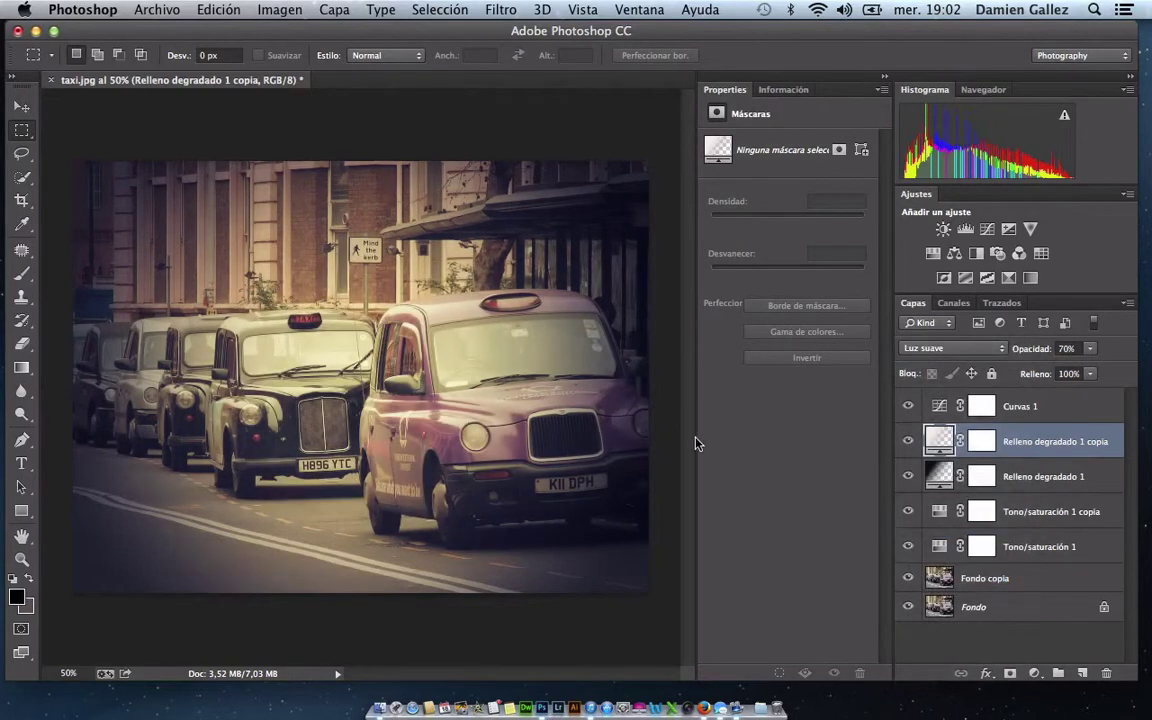
click(909, 443)
click(909, 443)
Step: Lower the vignette layer's opacity to 40%
drag(1093, 349, 1095, 372)
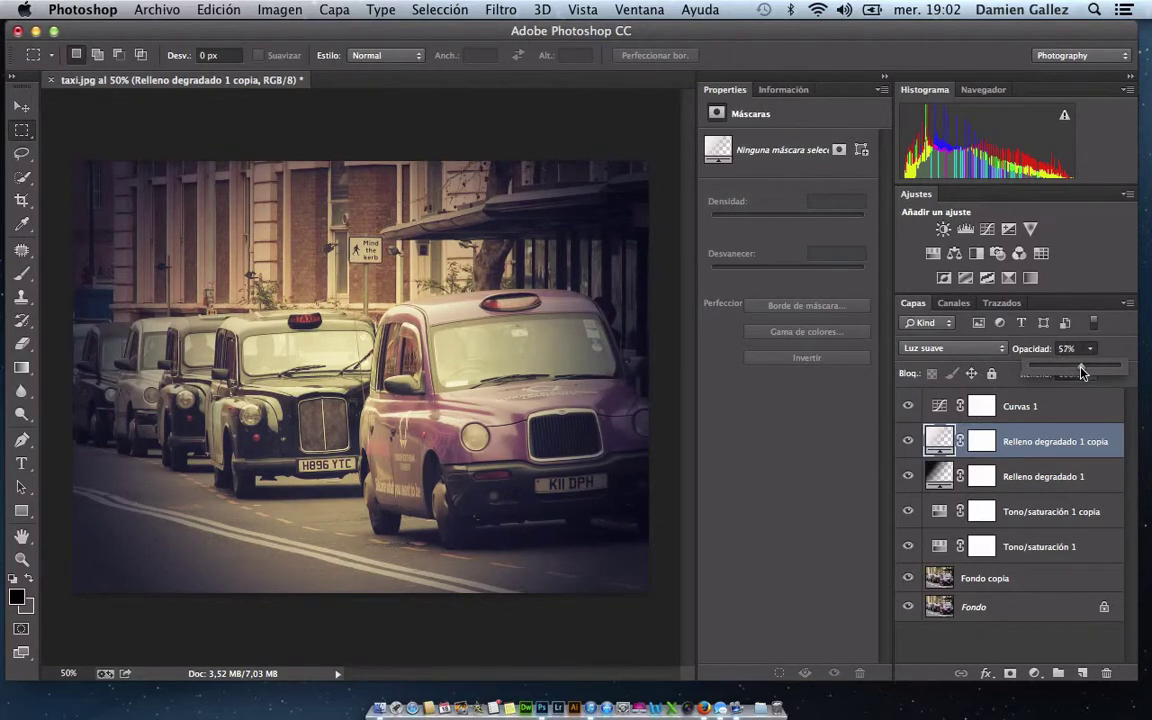
drag(1073, 372, 1065, 372)
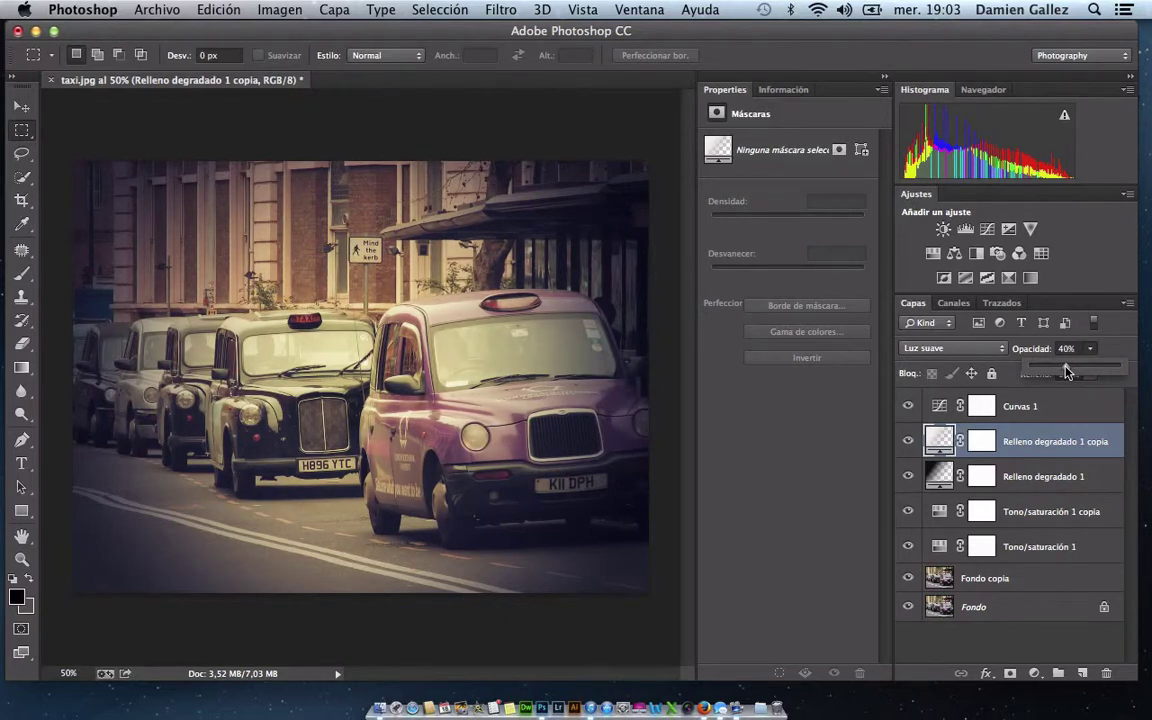
click(839, 470)
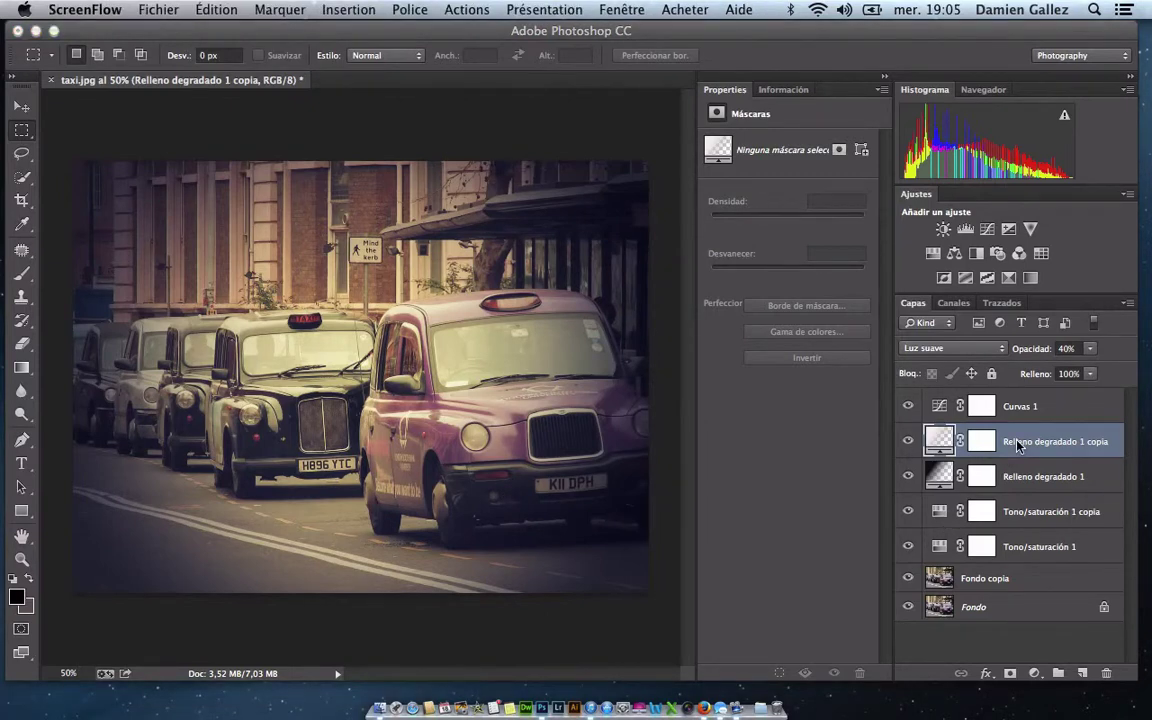
Step: Add a new layer above Curvas 1, then a solid colour fill layer named Relleno de color 1
click(1025, 408)
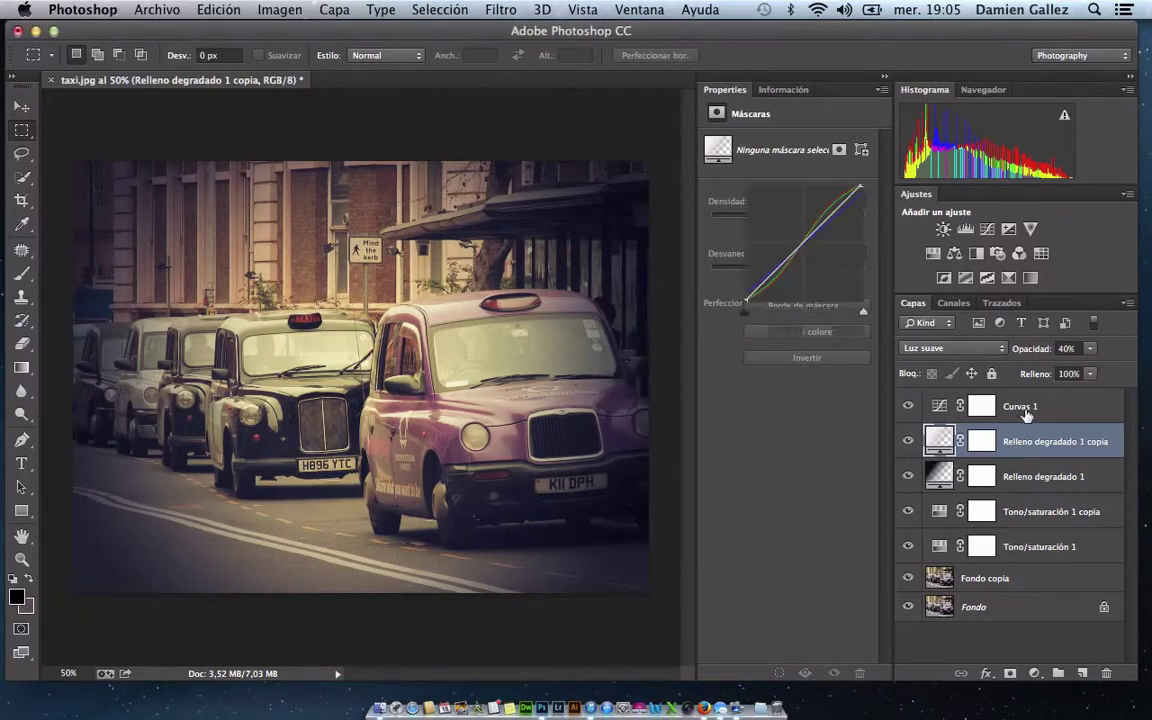
click(1083, 674)
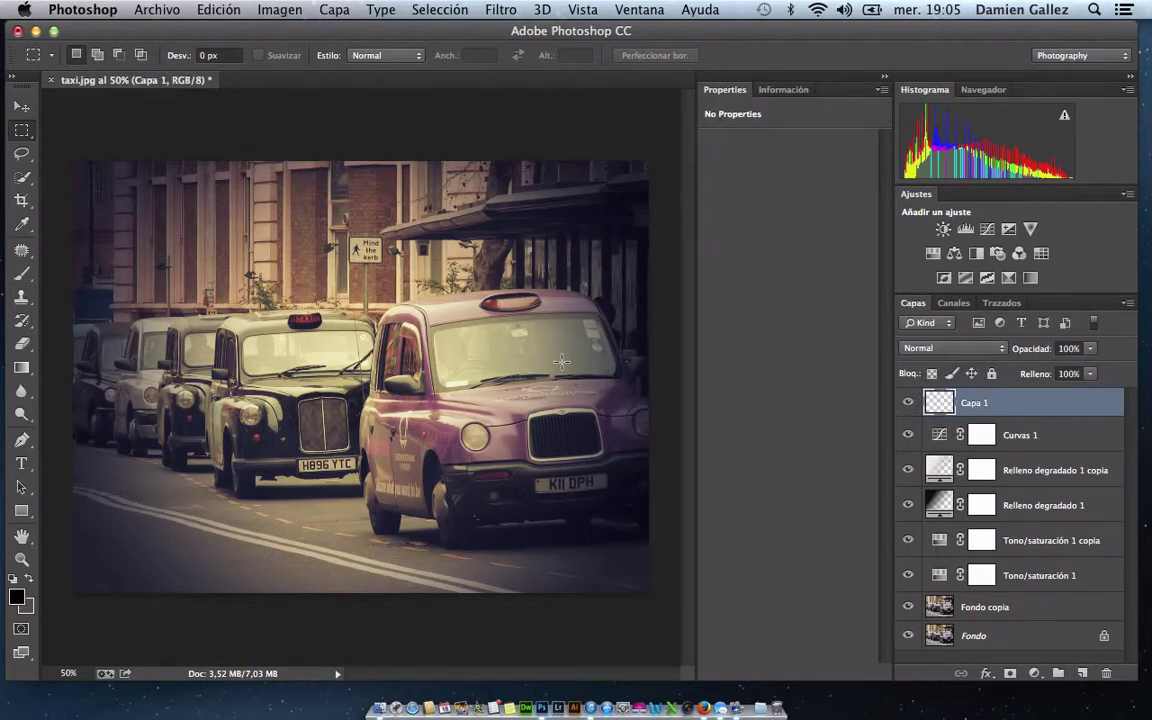
click(333, 10)
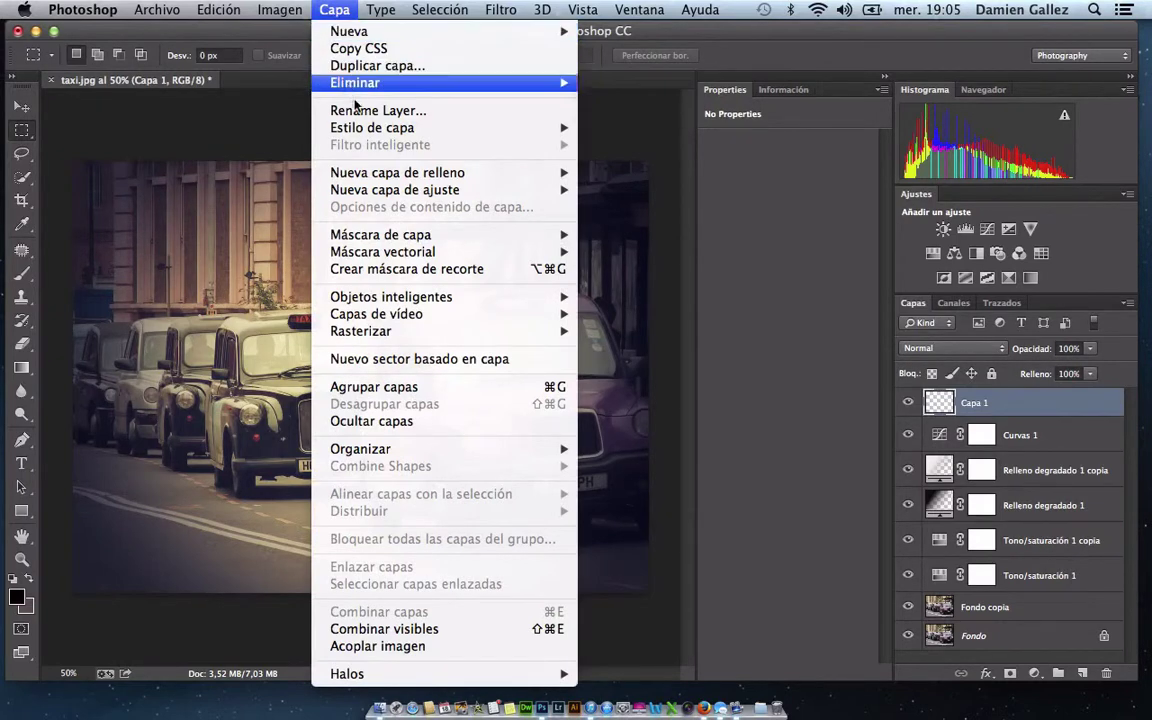
mouse_move(397, 173)
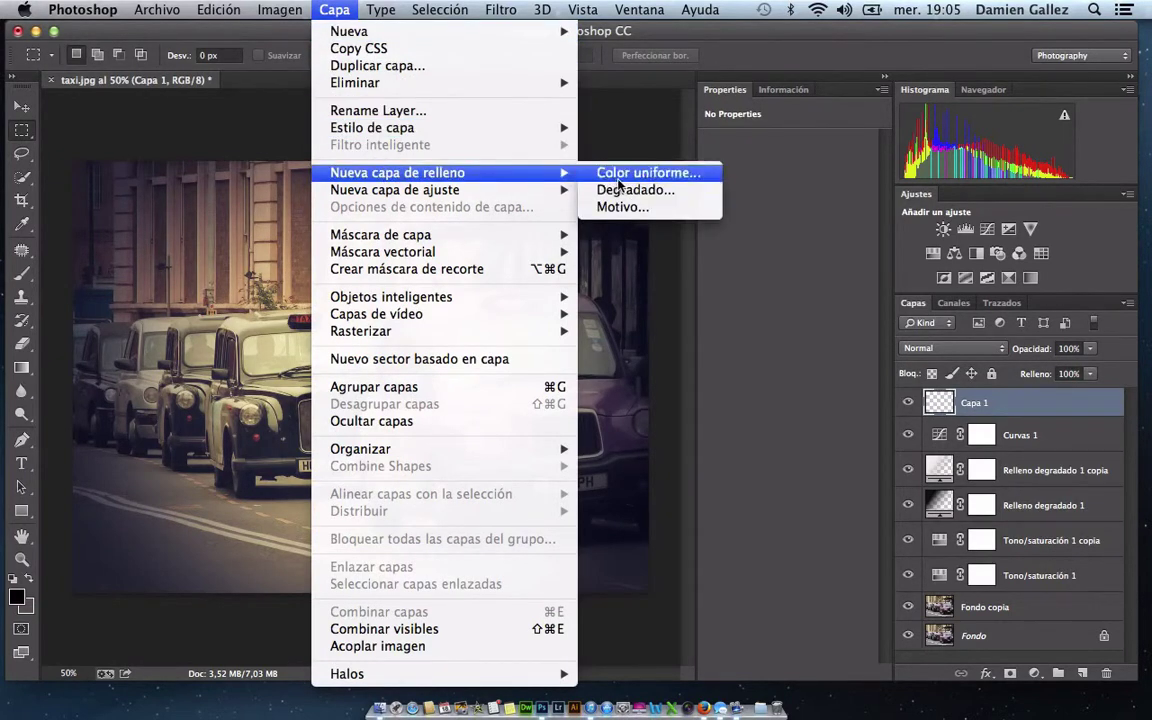
click(618, 173)
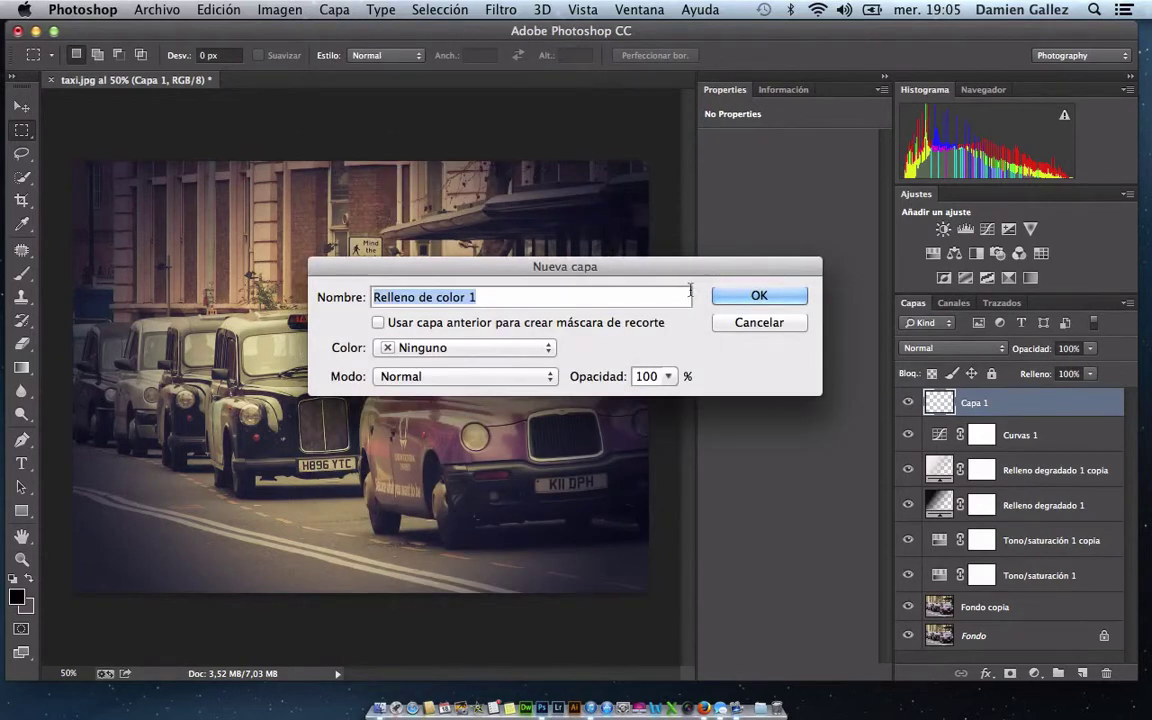
click(759, 295)
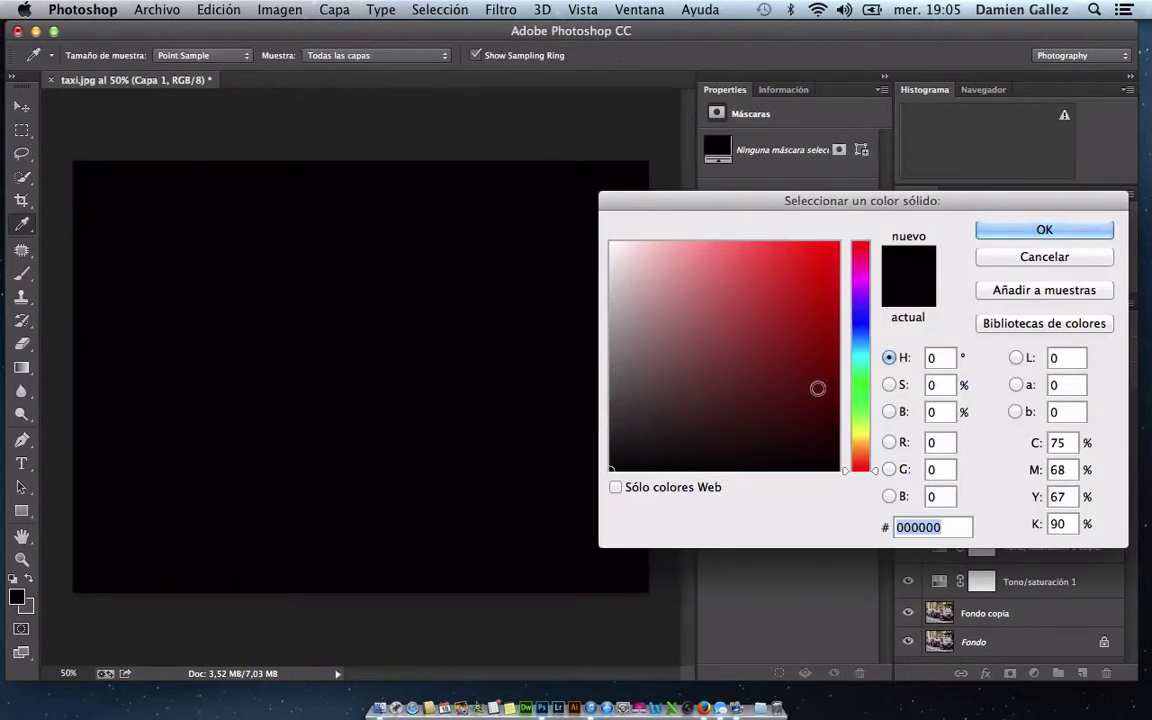
Step: Choose golden yellow e1ae23 as the fill colour
drag(876, 475, 876, 447)
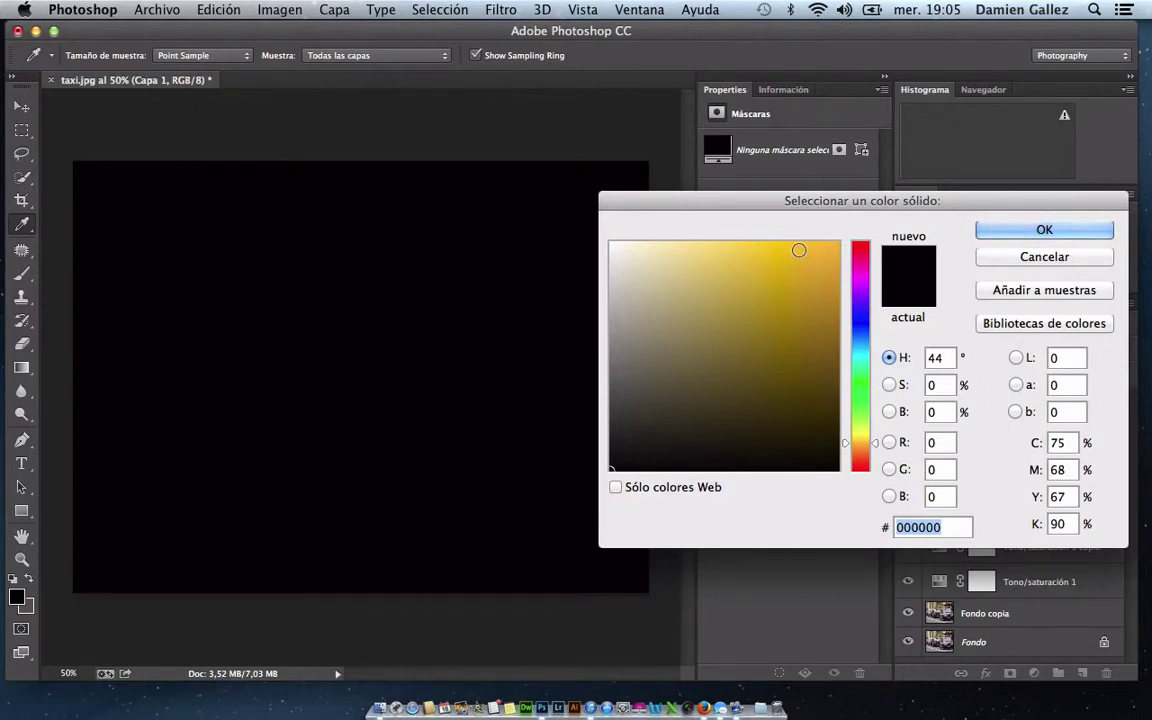
click(785, 249)
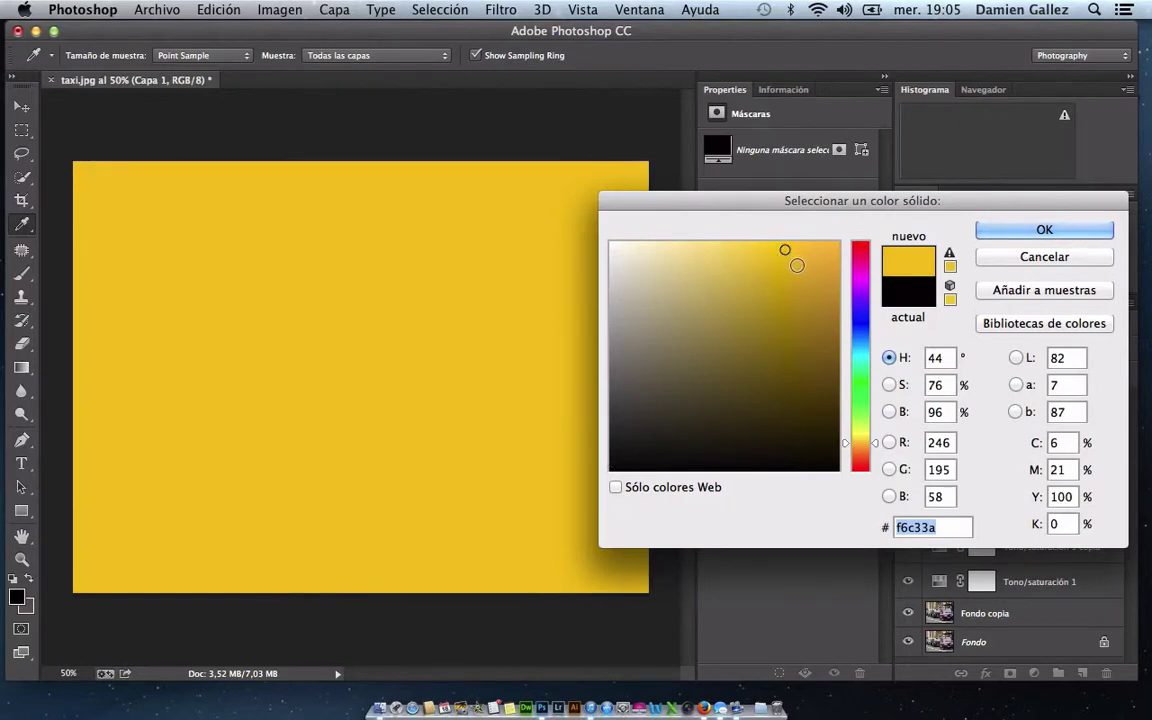
click(803, 268)
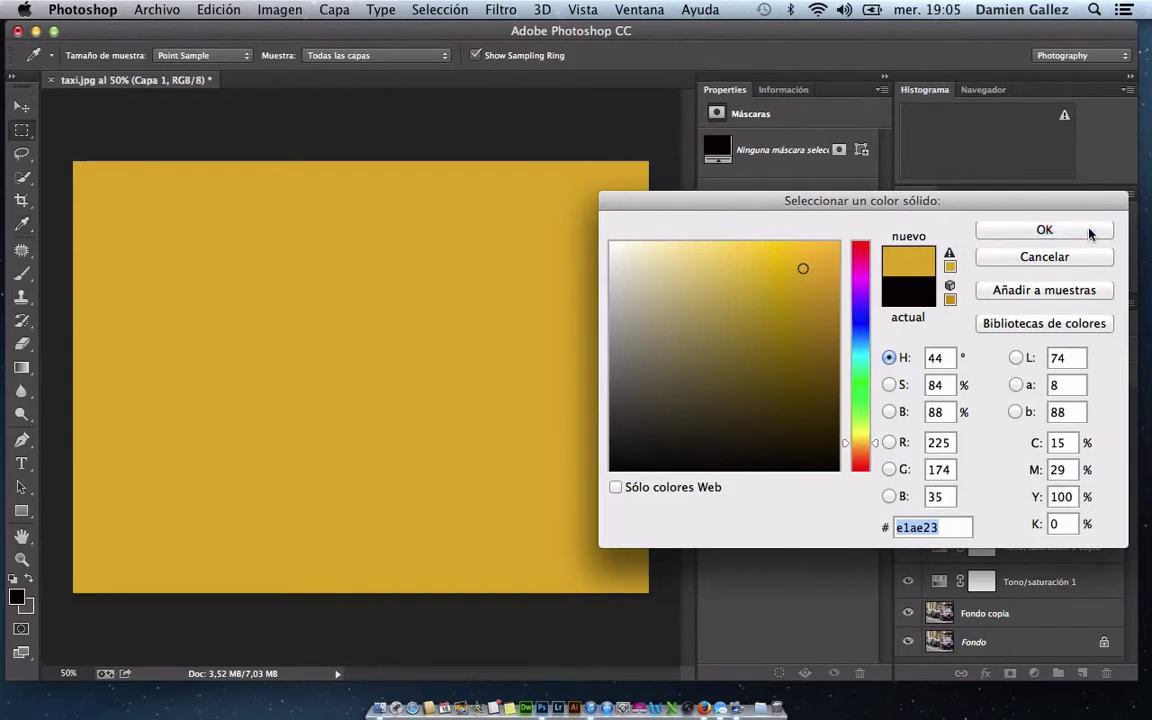
click(1000, 230)
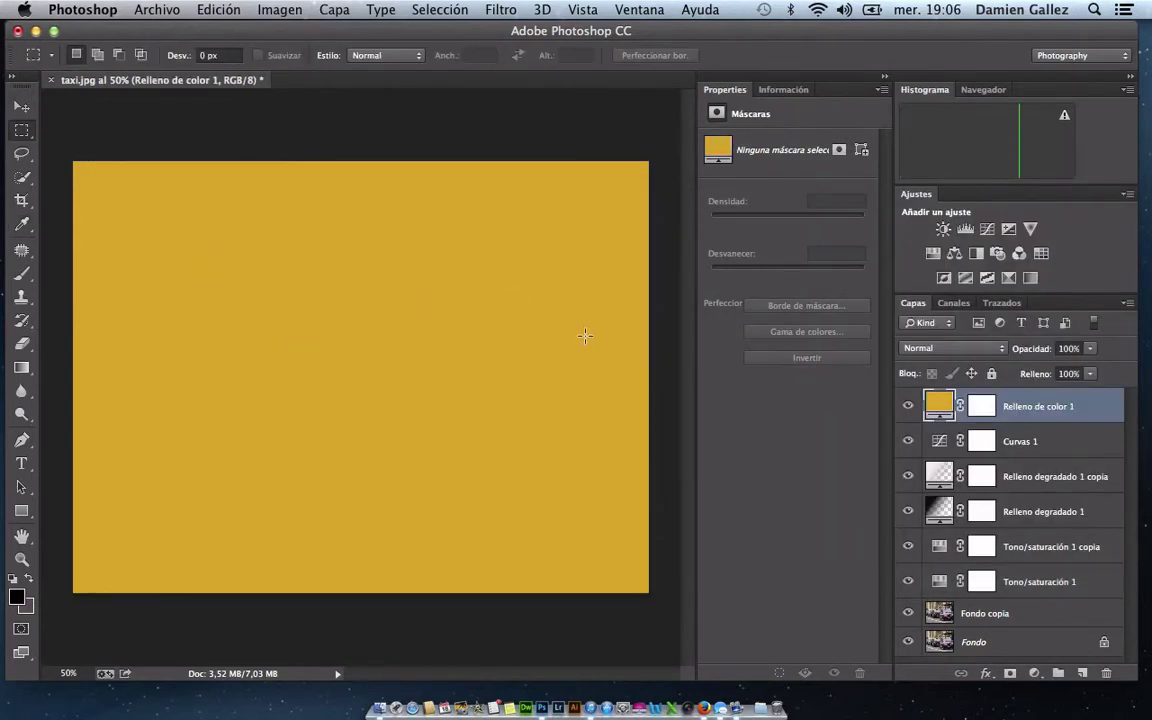
Step: Drop Relleno de color 1 to 20% opacity and set its blend mode to Luz suave
click(1091, 348)
drag(1091, 367, 1023, 372)
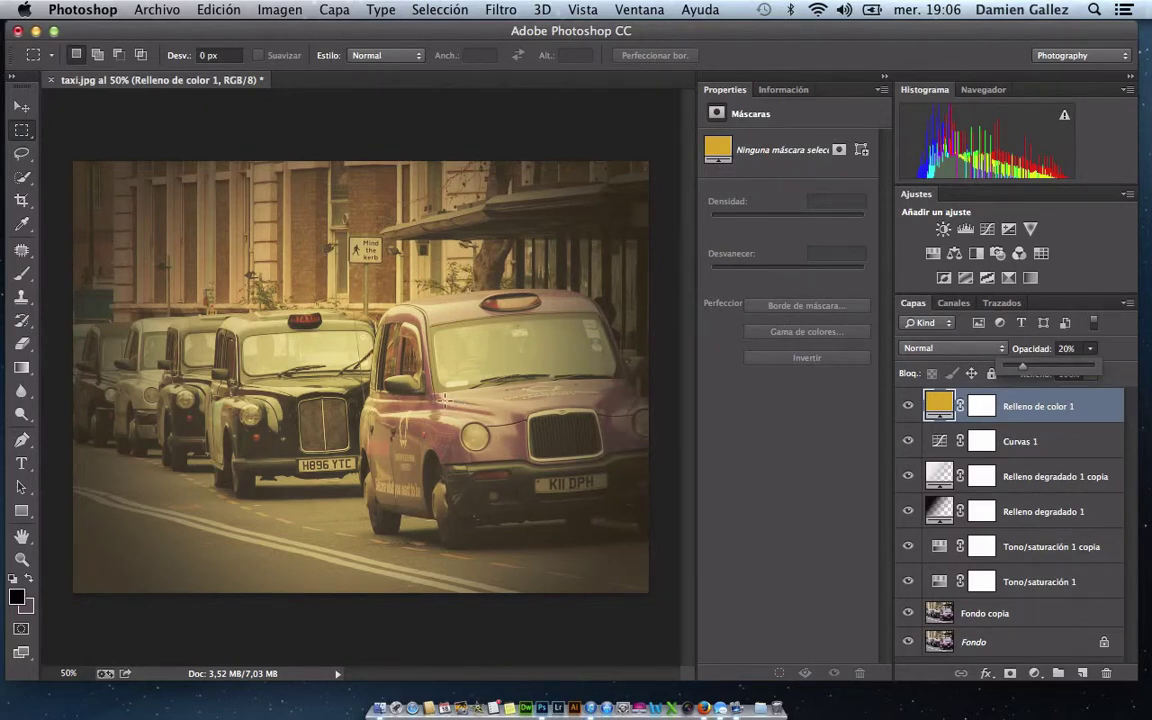
click(936, 350)
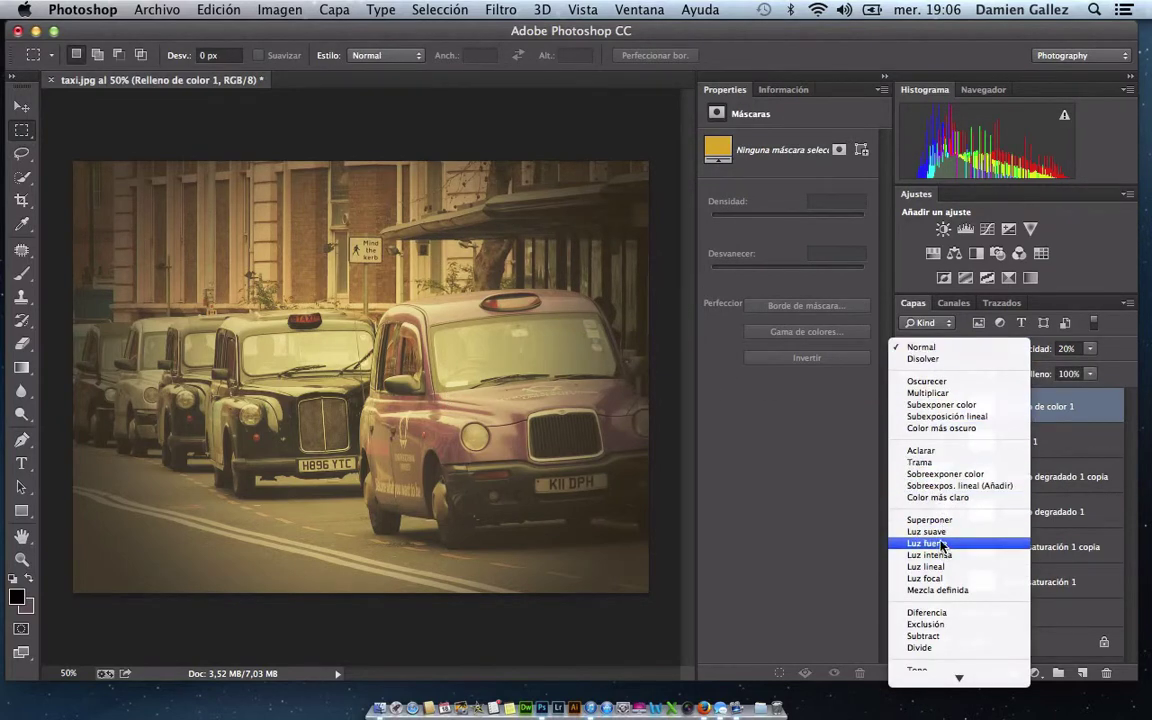
click(940, 533)
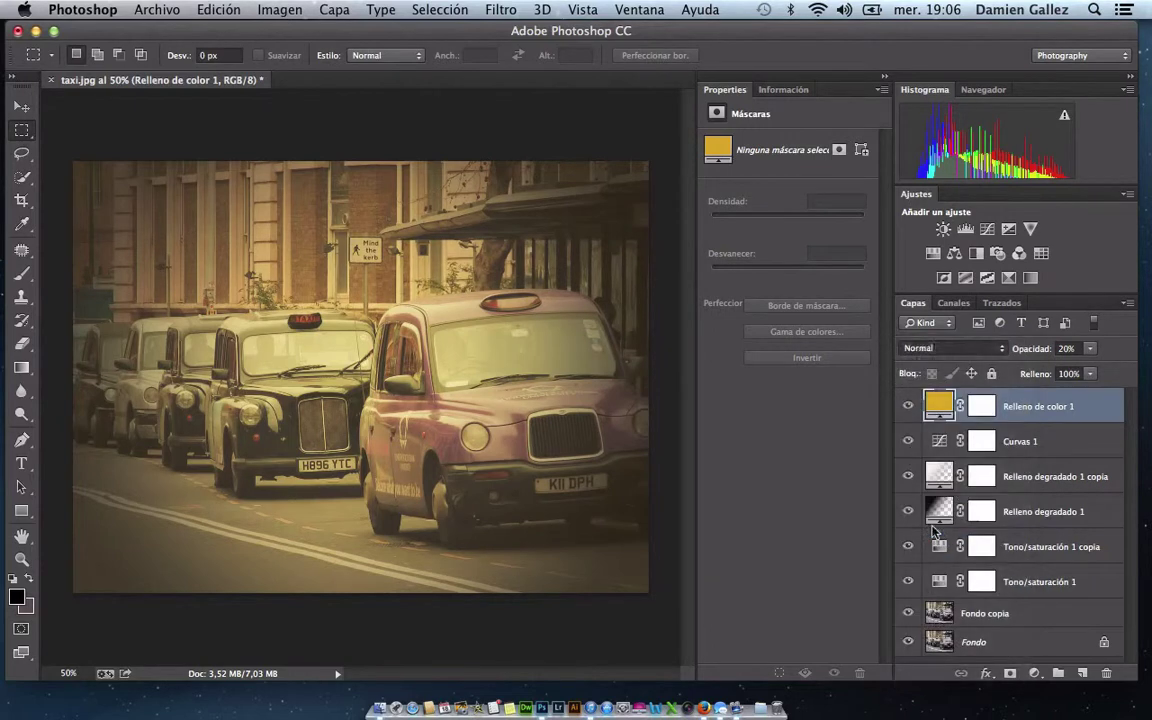